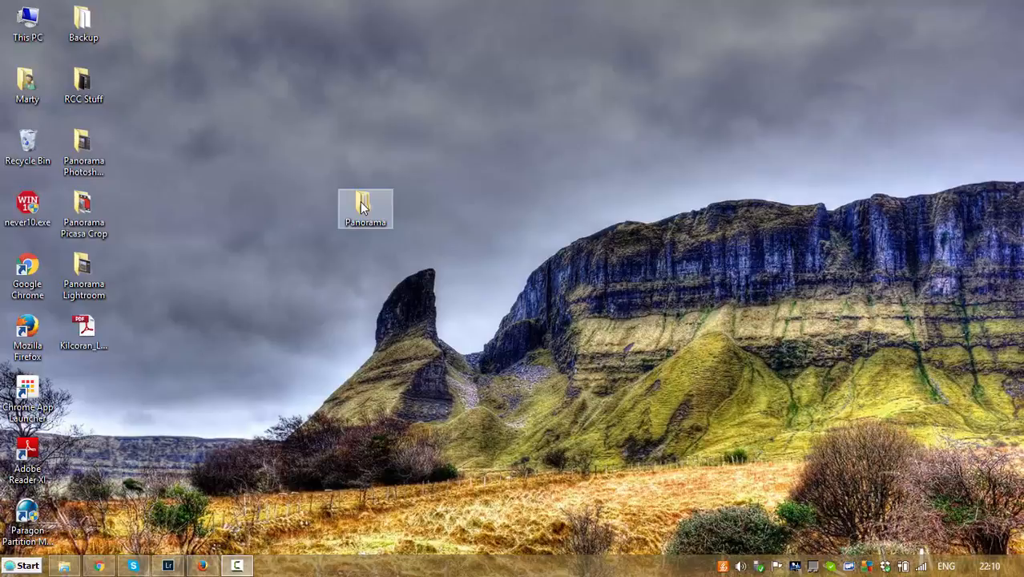
Step: Open the Originals folder inside Panorama's Photomerge folder and display its photos as extra large icons in a maximized window
{"action": "double_click", "coordinate": [361, 207]}
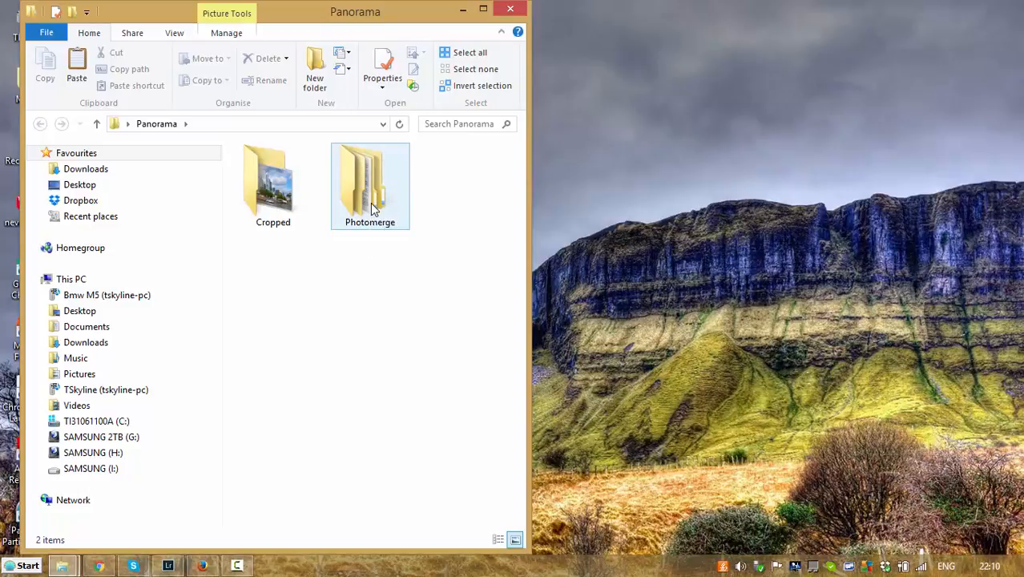
{"action": "double_click", "coordinate": [370, 203]}
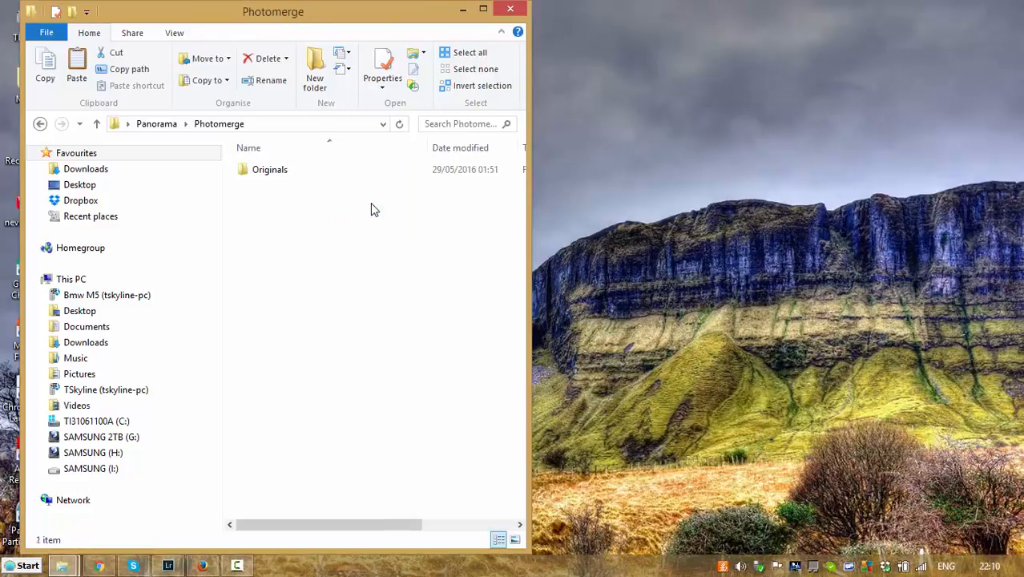
{"action": "double_click", "coordinate": [262, 175]}
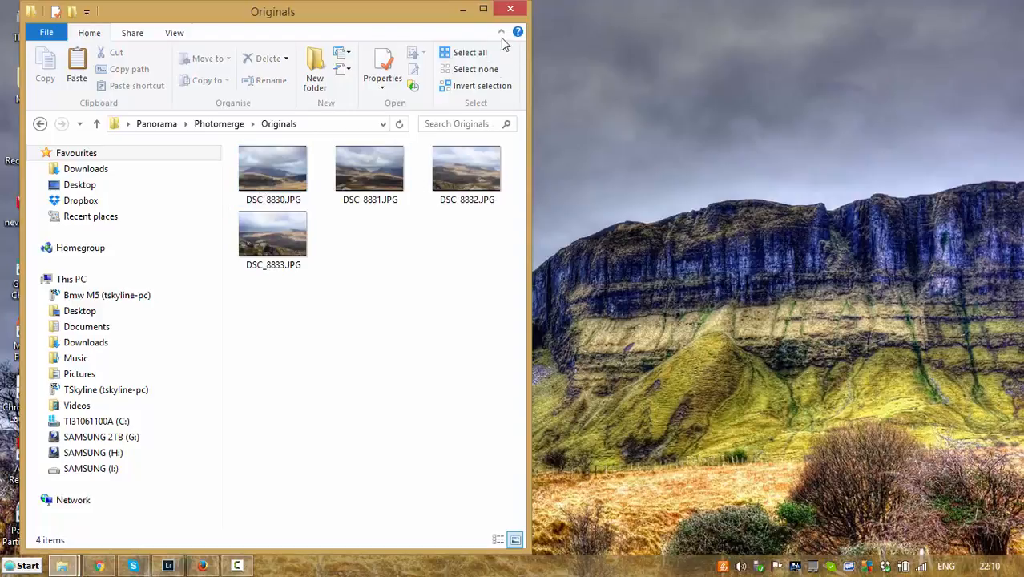
{"action": "left_click", "coordinate": [483, 9]}
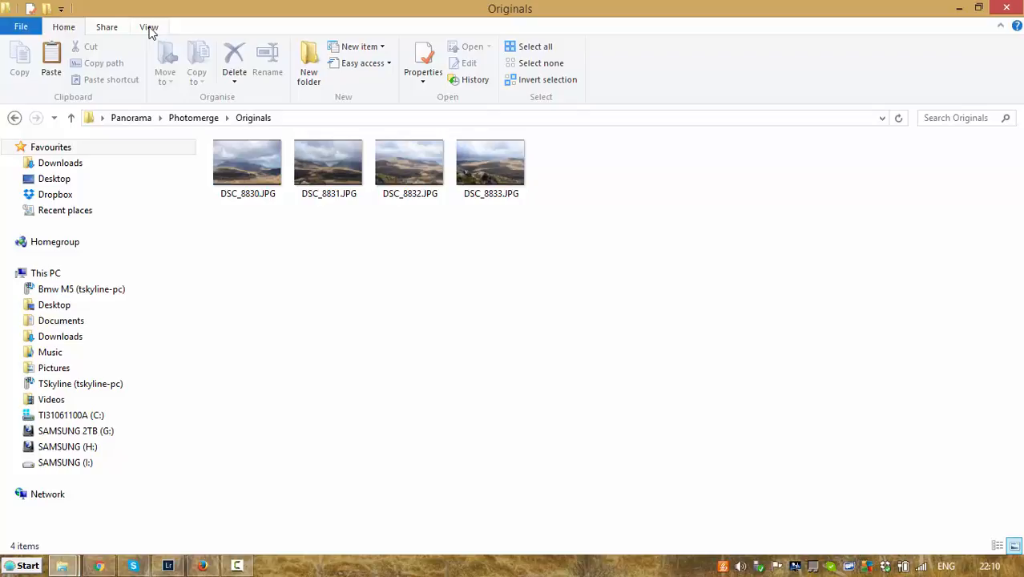
{"action": "left_click", "coordinate": [148, 28]}
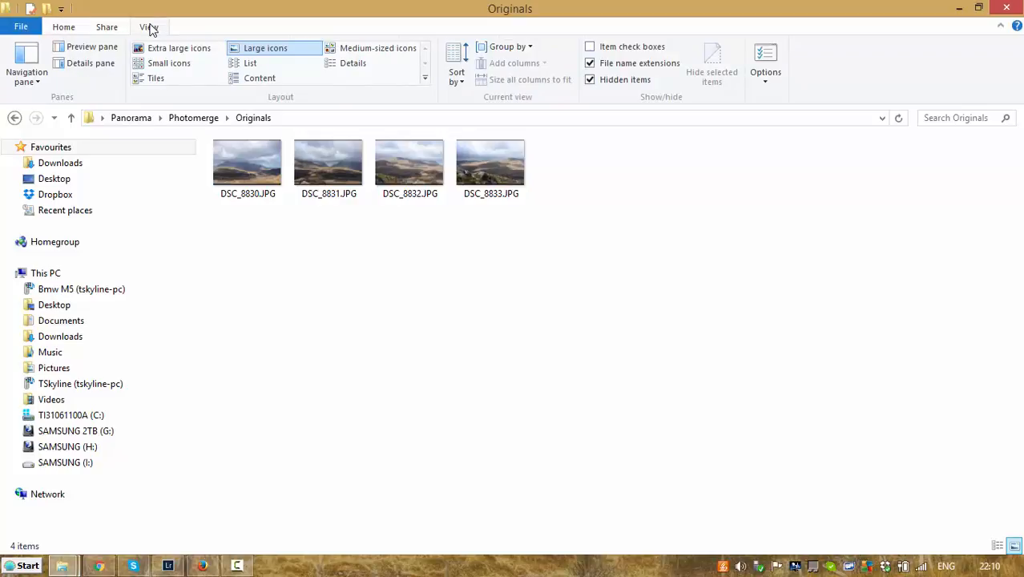
{"action": "left_click", "coordinate": [157, 50]}
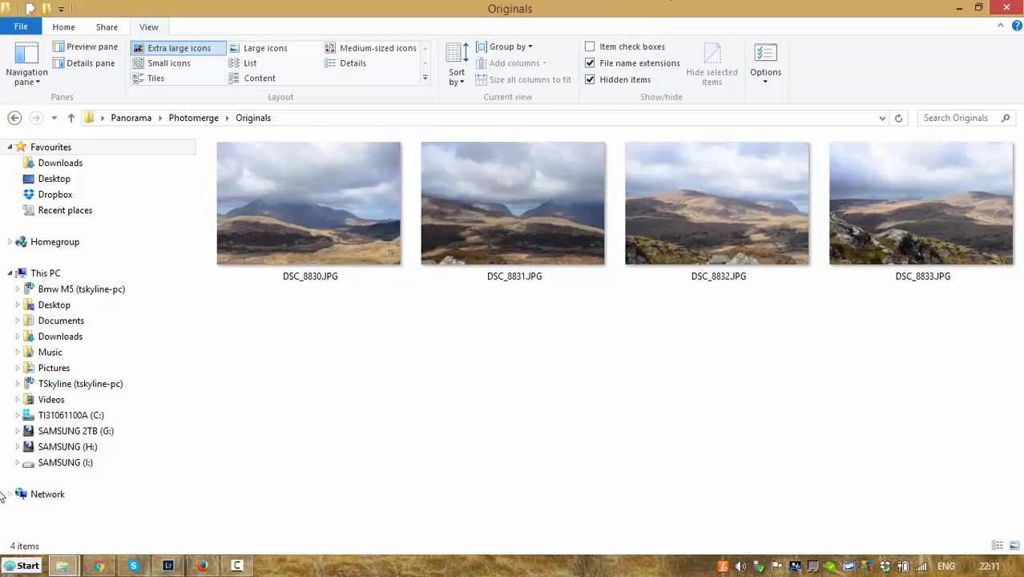
Step: Launch Adobe Photoshop CS6 (64 Bit) and start the automated Photomerge command
{"action": "left_click", "coordinate": [21, 566]}
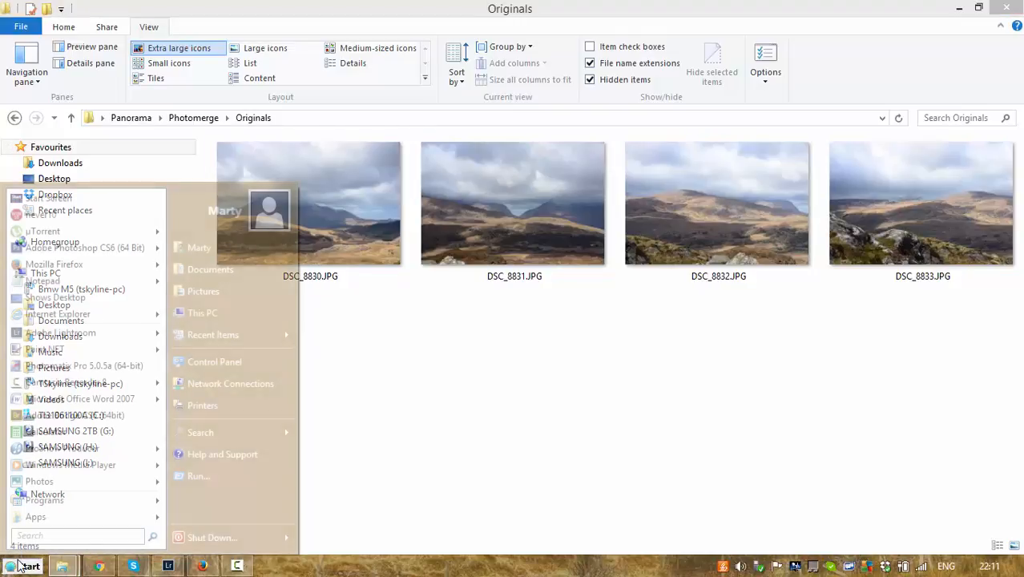
{"action": "left_click", "coordinate": [56, 248]}
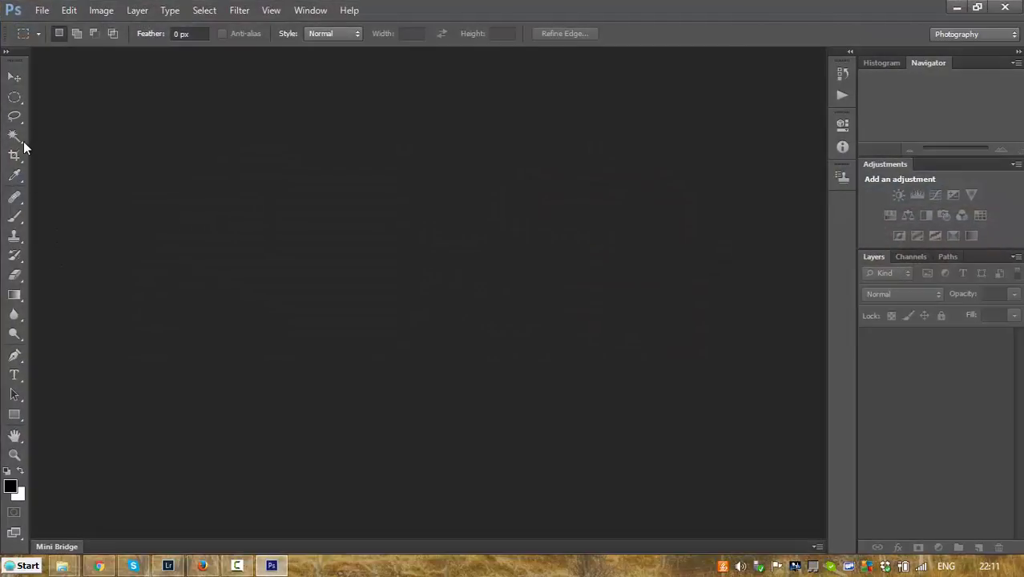
{"action": "left_click", "coordinate": [42, 12]}
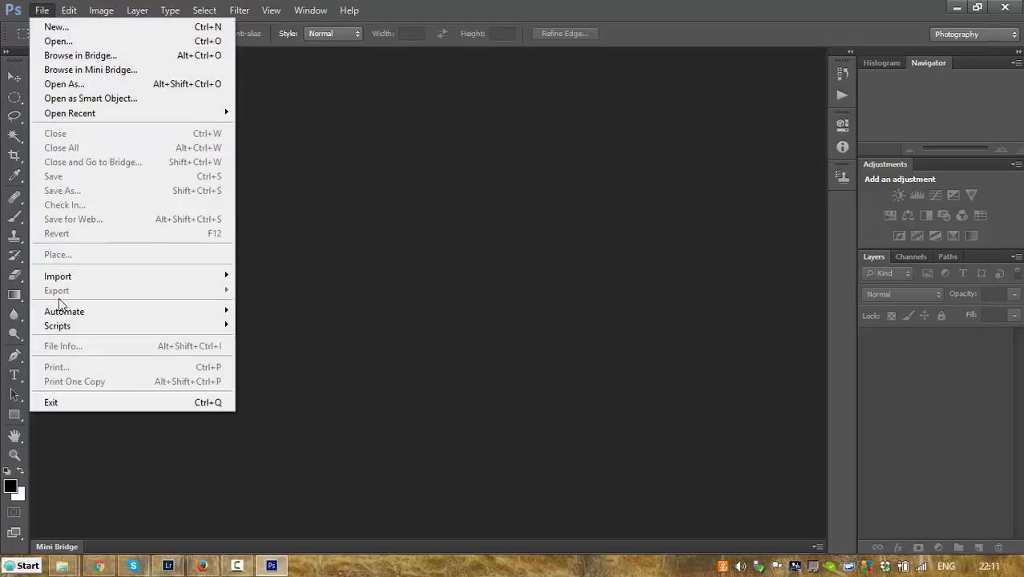
{"action": "mouse_move", "coordinate": [62, 328]}
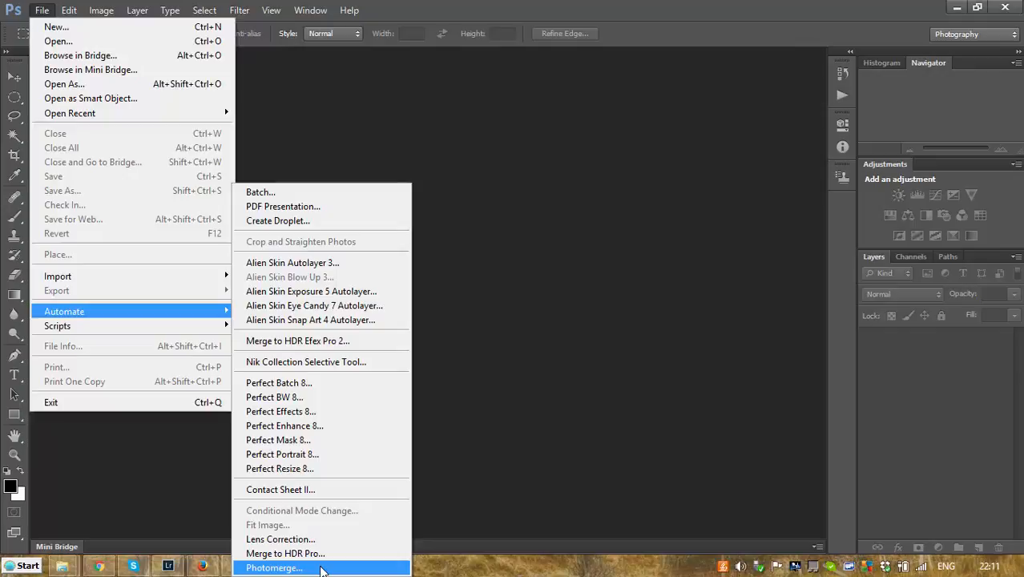
{"action": "left_click", "coordinate": [273, 567]}
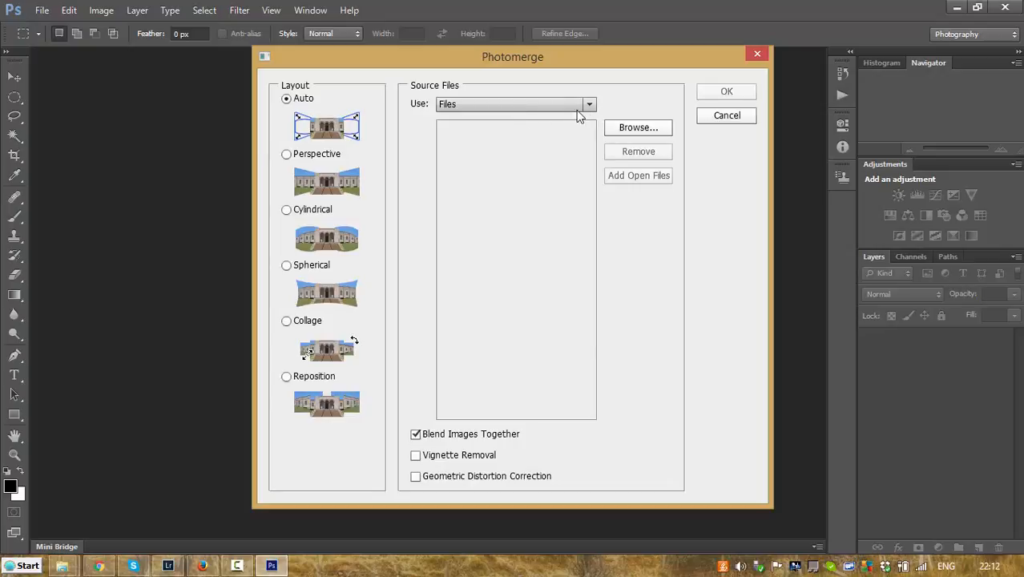
Step: Browse for the Photomerge source files in the desktop folder Panorama > Photomerge > Originals
{"action": "left_click", "coordinate": [630, 130]}
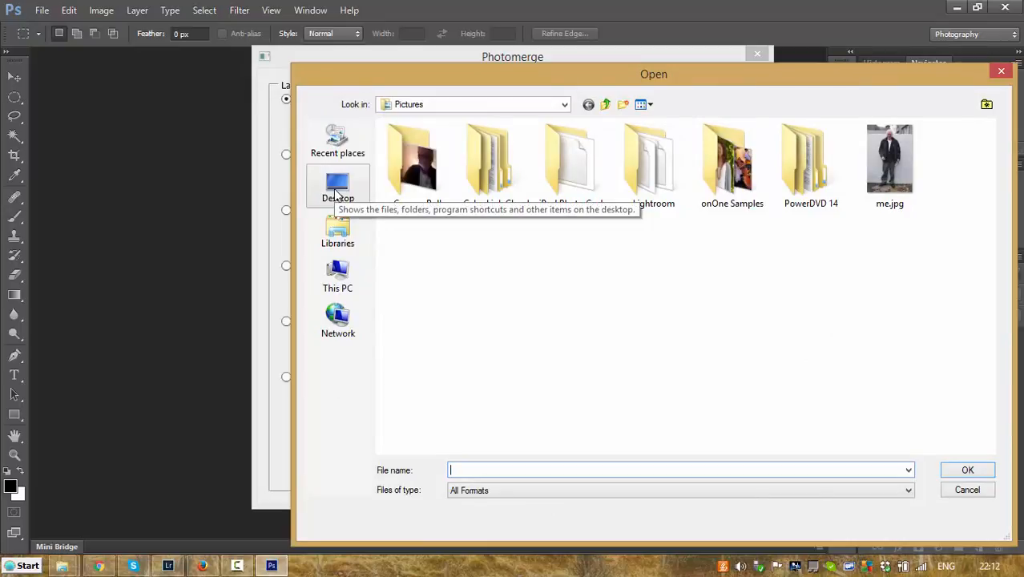
{"action": "left_click", "coordinate": [336, 196]}
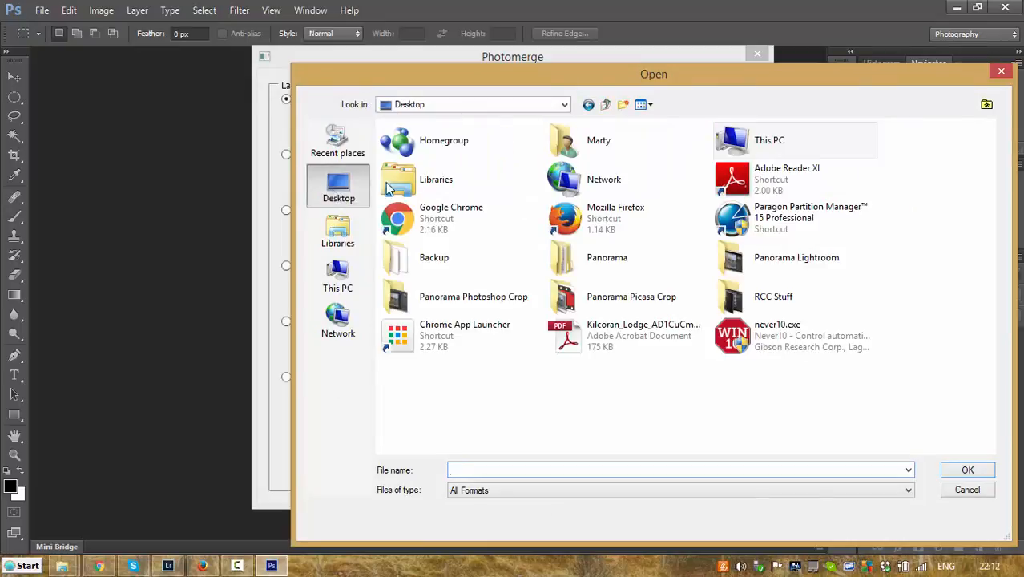
{"action": "left_click", "coordinate": [559, 267]}
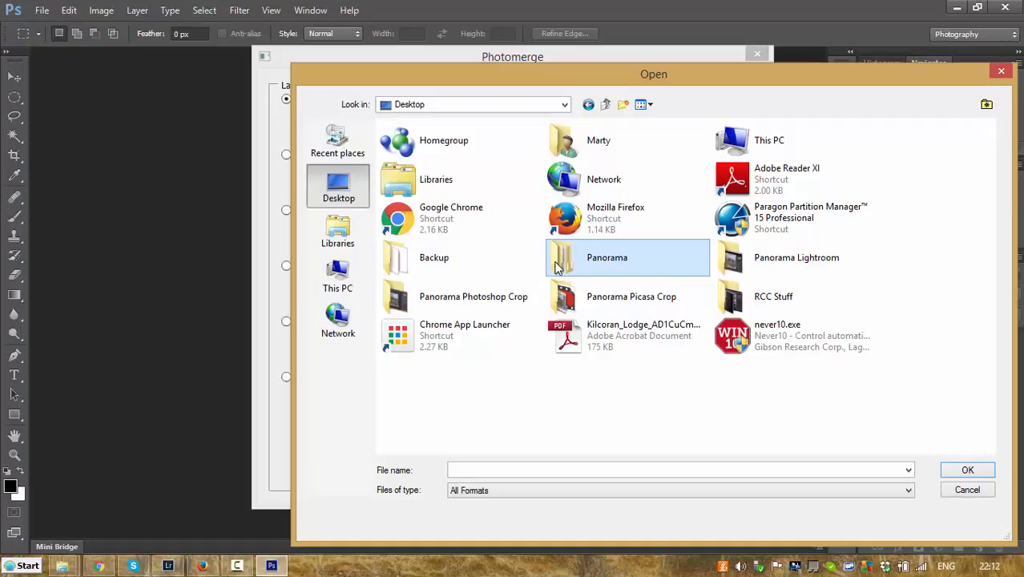
{"action": "double_click", "coordinate": [558, 267]}
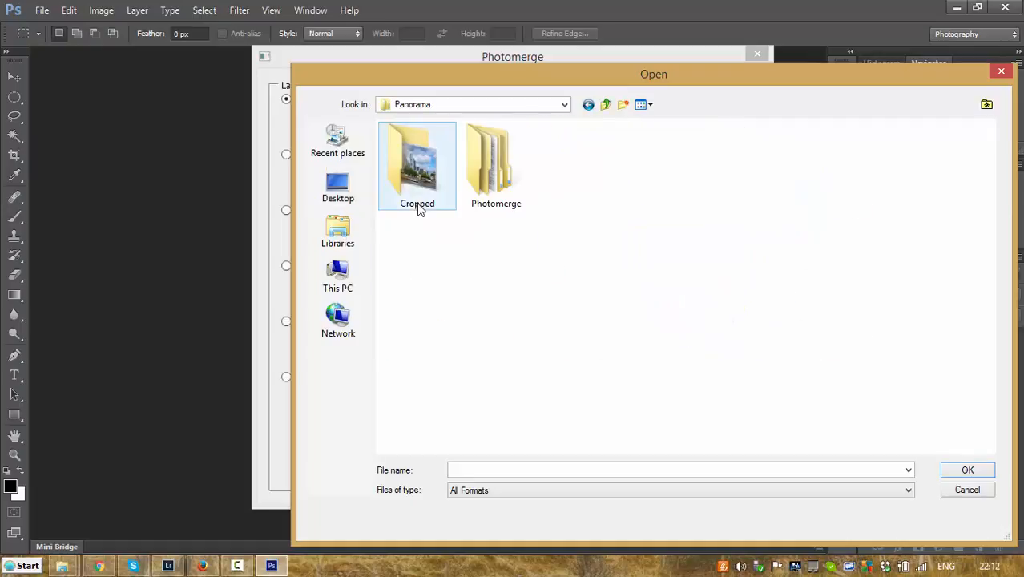
{"action": "left_click", "coordinate": [606, 106]}
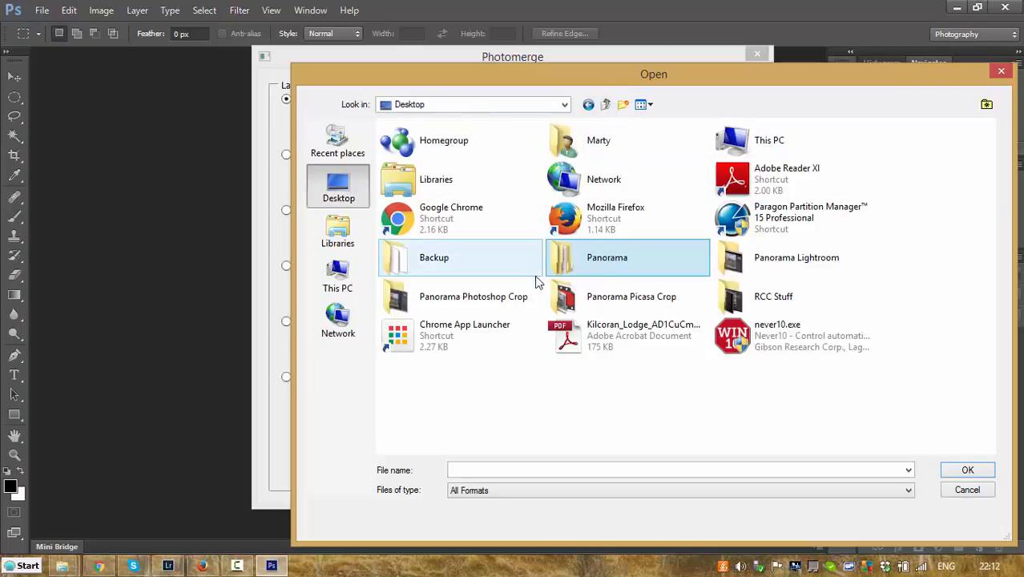
{"action": "double_click", "coordinate": [594, 275]}
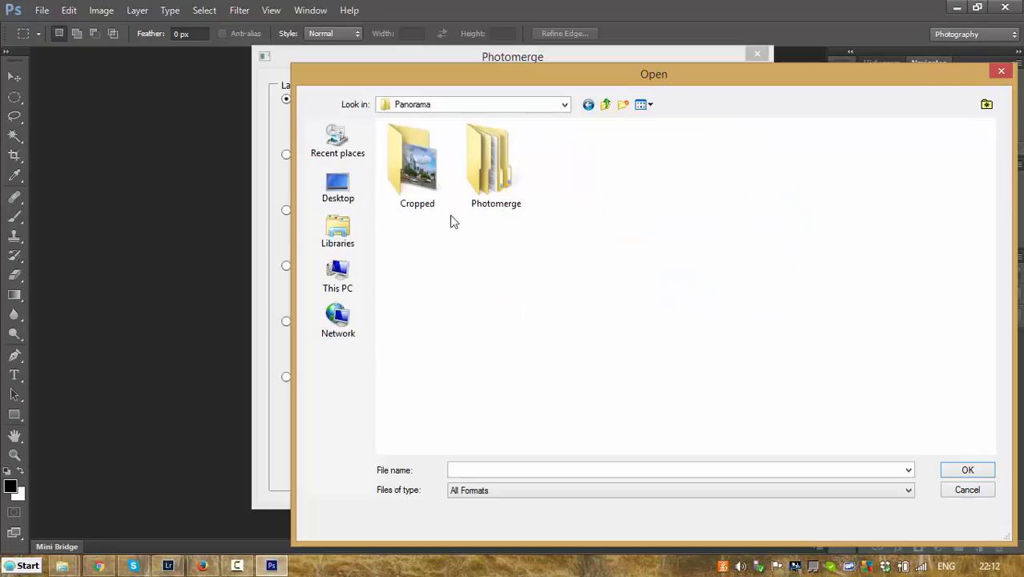
{"action": "double_click", "coordinate": [495, 175]}
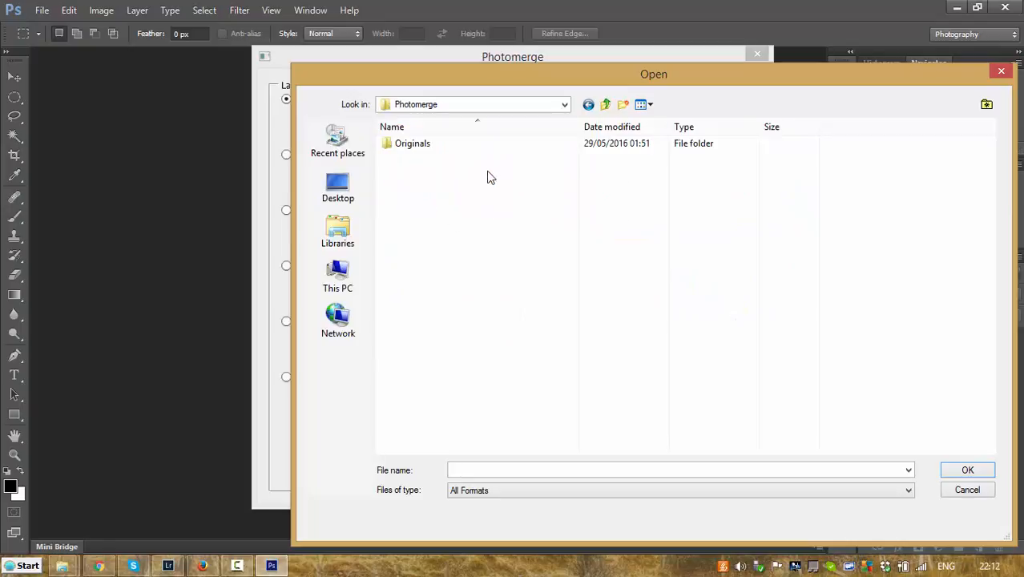
{"action": "double_click", "coordinate": [401, 143]}
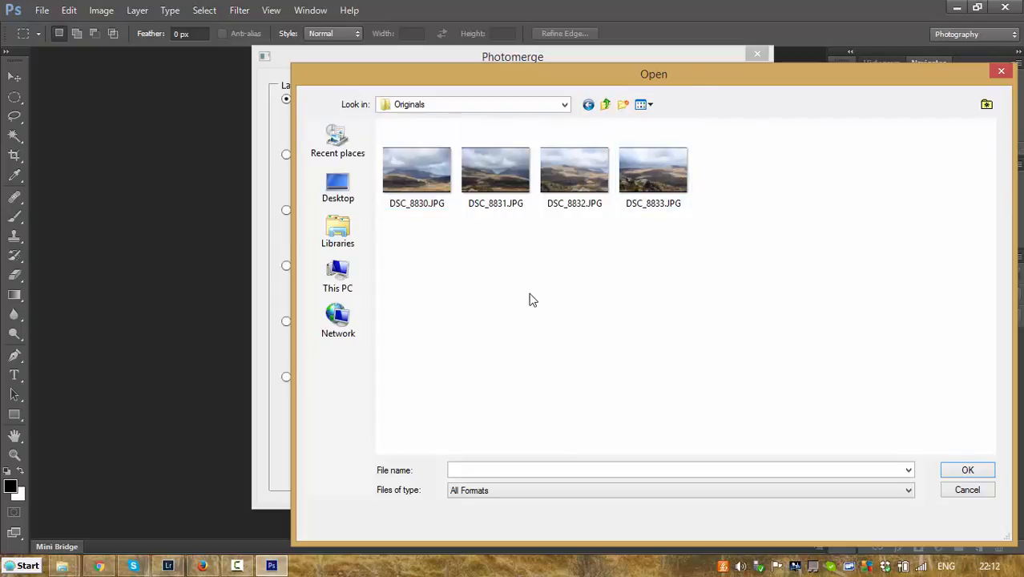
Step: Add DSC_8830.JPG through DSC_8833.JPG as source files and merge them using the Auto layout with Blend Images Together
{"action": "left_click", "coordinate": [421, 175]}
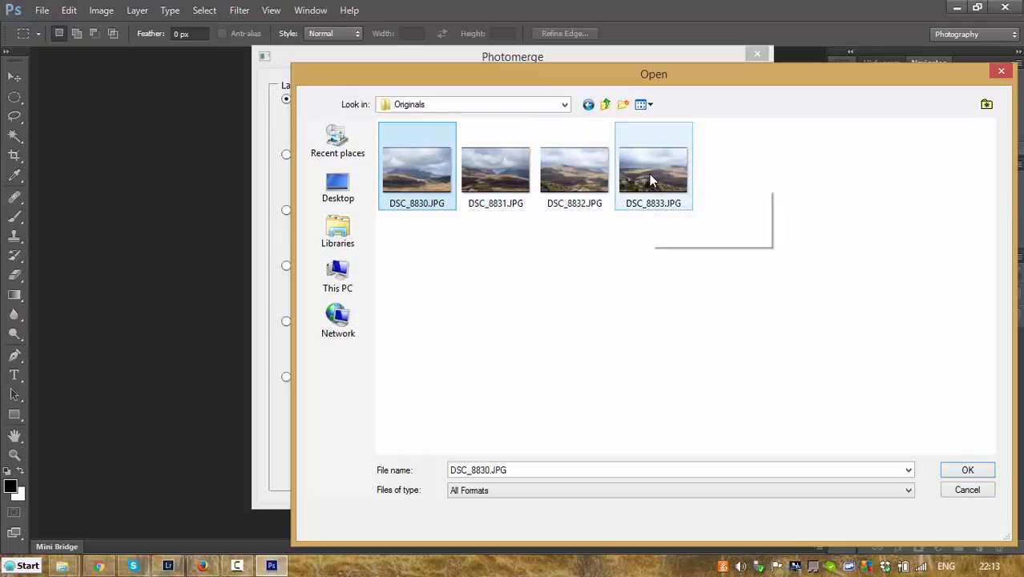
{"action": "key", "text": "shift"}
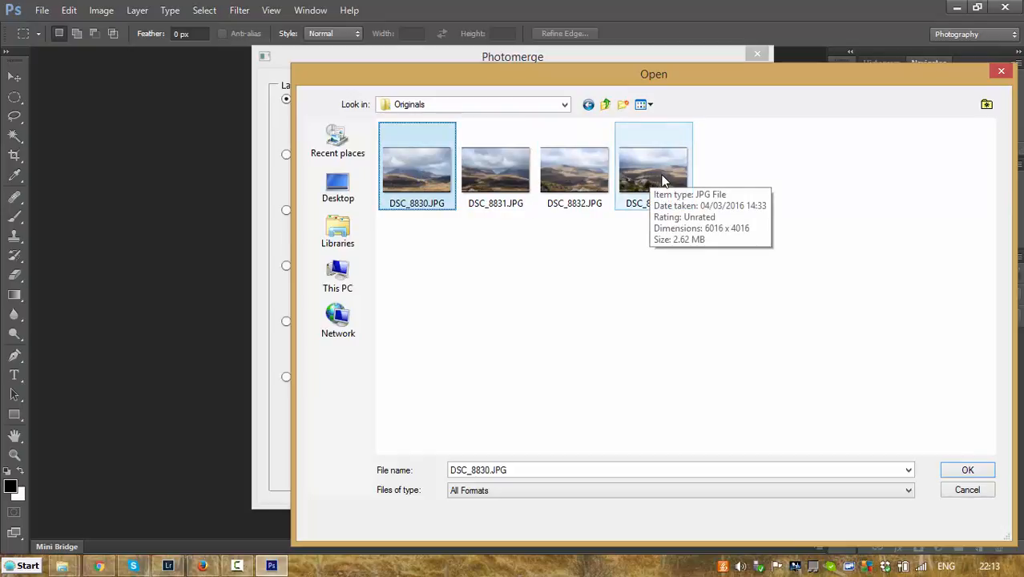
{"action": "left_click", "coordinate": [661, 179], "text": "shift"}
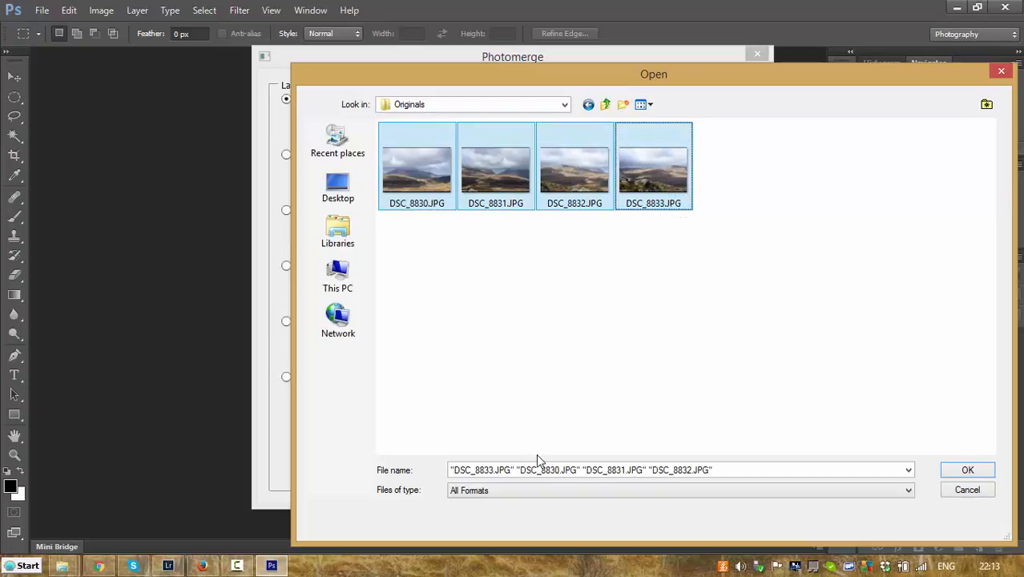
{"action": "left_click", "coordinate": [963, 471]}
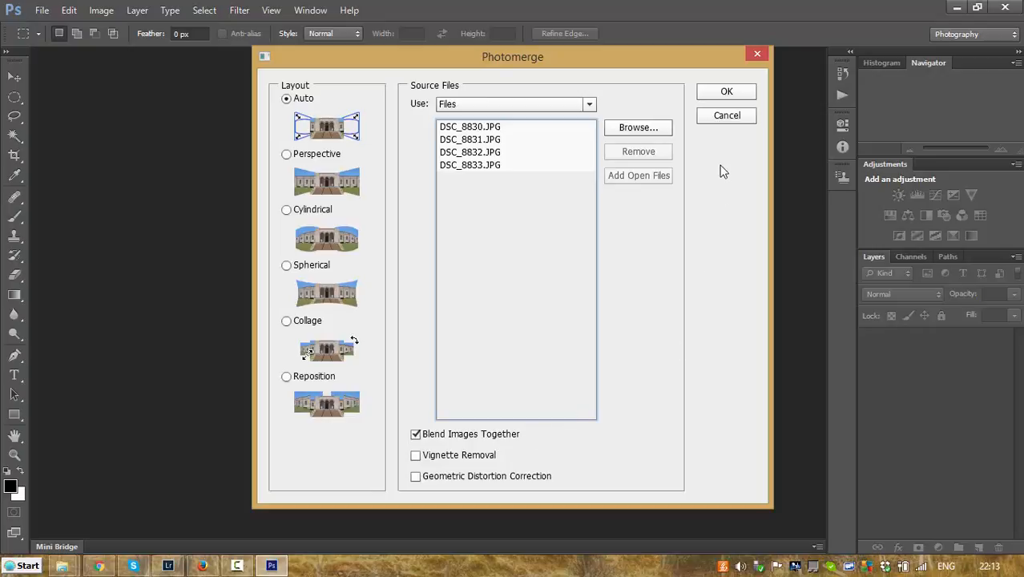
{"action": "left_click", "coordinate": [718, 94]}
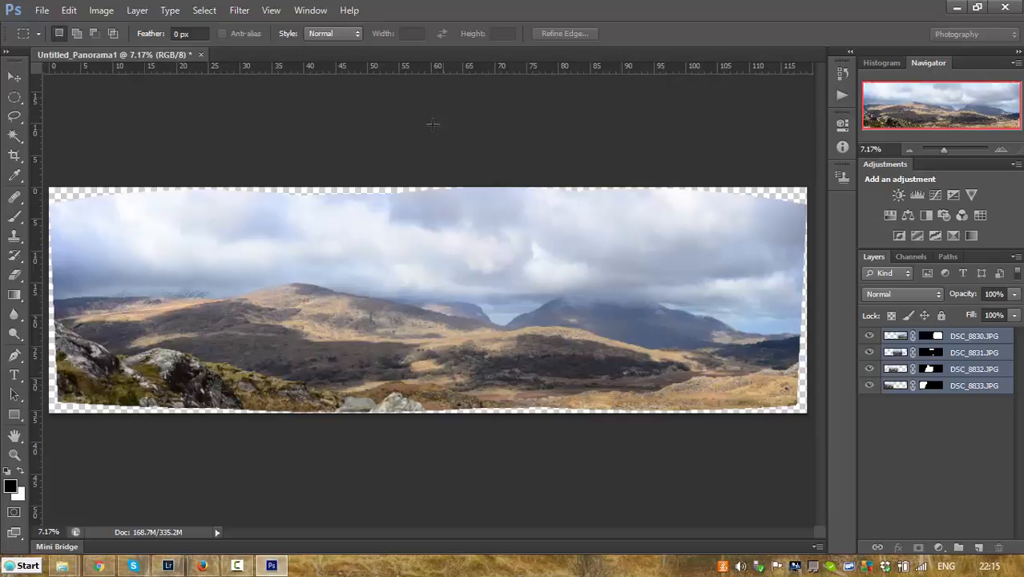
Step: Draw an unconstrained Crop Tool frame around the panorama just inside its transparent edges
{"action": "left_click", "coordinate": [14, 157]}
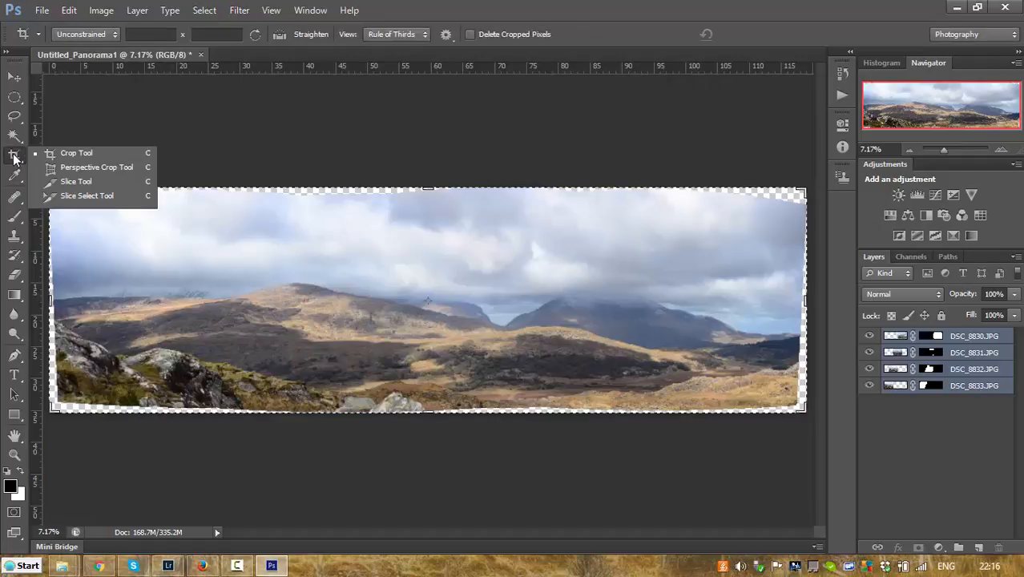
{"action": "left_click", "coordinate": [80, 156]}
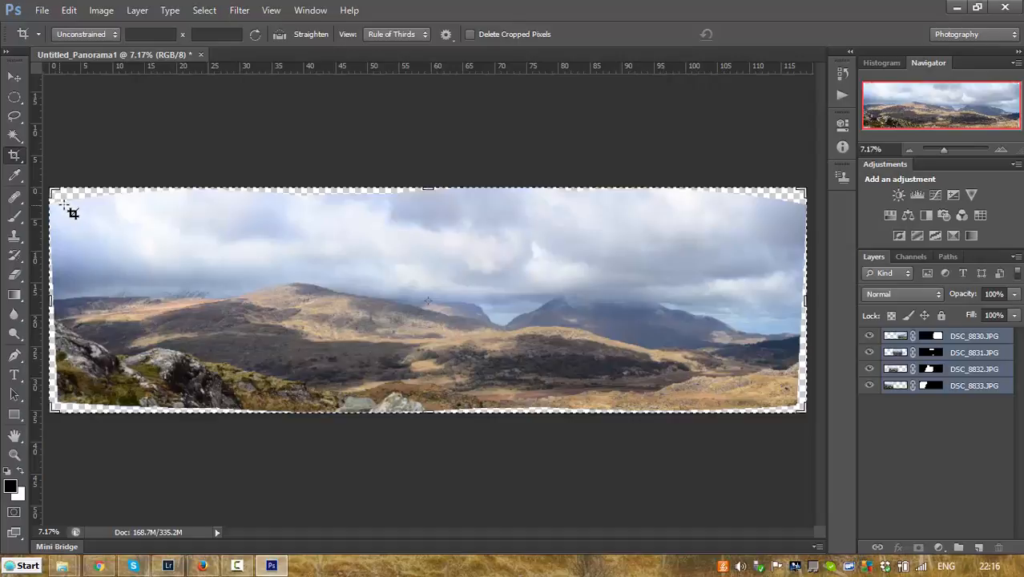
{"action": "mouse_move", "coordinate": [61, 205]}
{"action": "left_mouse_down"}
{"action": "mouse_move", "coordinate": [182, 224]}
{"action": "mouse_move", "coordinate": [406, 233]}
{"action": "mouse_move", "coordinate": [669, 329]}
{"action": "mouse_move", "coordinate": [805, 405]}
{"action": "mouse_move", "coordinate": [791, 398]}
{"action": "left_mouse_up"}
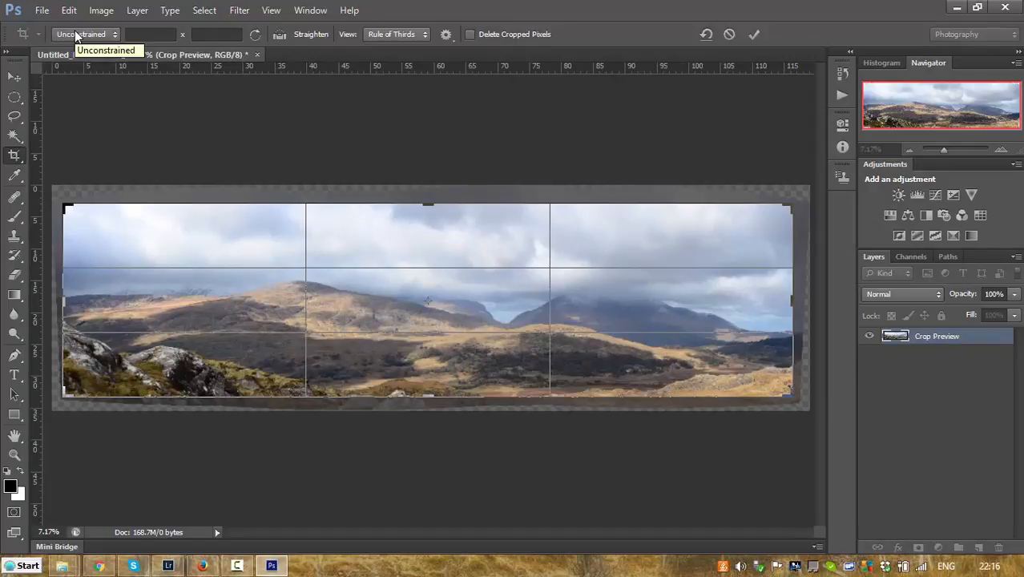
Step: Try the 2 x 3 (4 x 6) crop ratio on the panorama and shrink the crop frame
{"action": "left_click", "coordinate": [116, 36]}
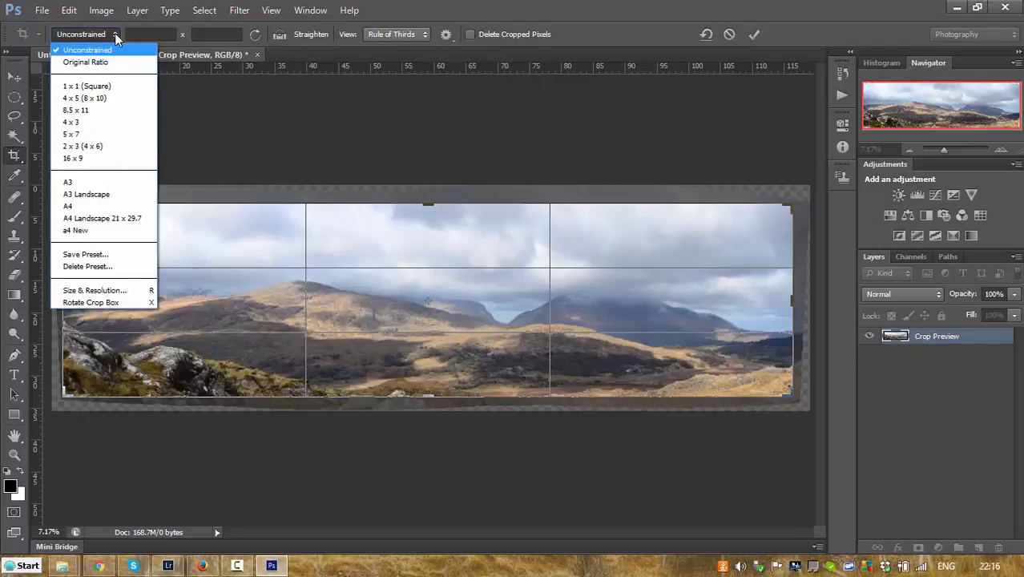
{"action": "left_click", "coordinate": [102, 147]}
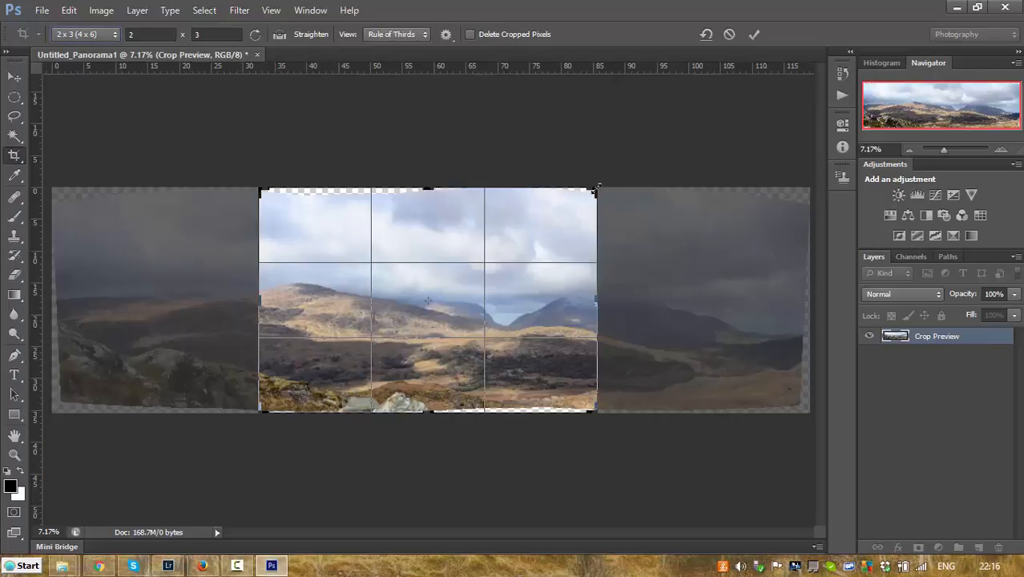
{"action": "left_click_drag", "start_coordinate": [599, 185], "coordinate": [560, 212]}
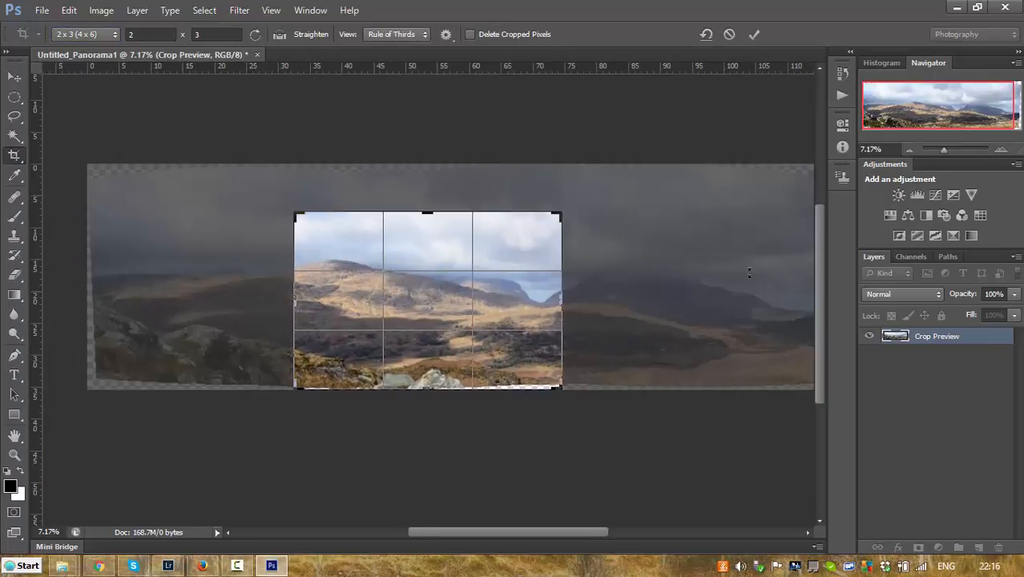
Step: Switch the crop ratio back to Unconstrained and widen the frame towards both ends of the panorama
{"action": "left_click", "coordinate": [115, 34]}
{"action": "left_click", "coordinate": [103, 46]}
{"action": "left_click_drag", "start_coordinate": [295, 300], "coordinate": [201, 302]}
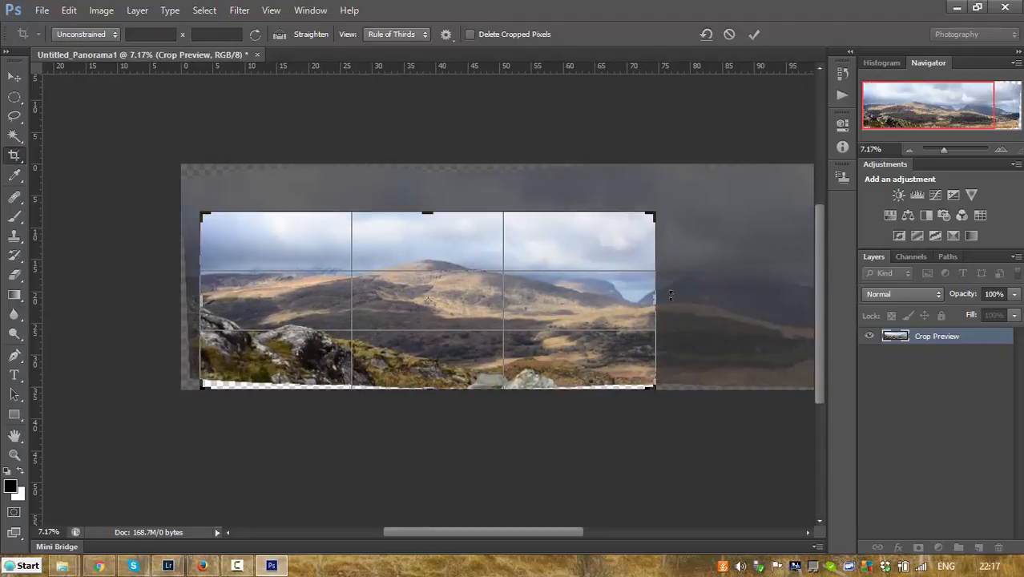
{"action": "left_click_drag", "start_coordinate": [657, 298], "coordinate": [781, 303]}
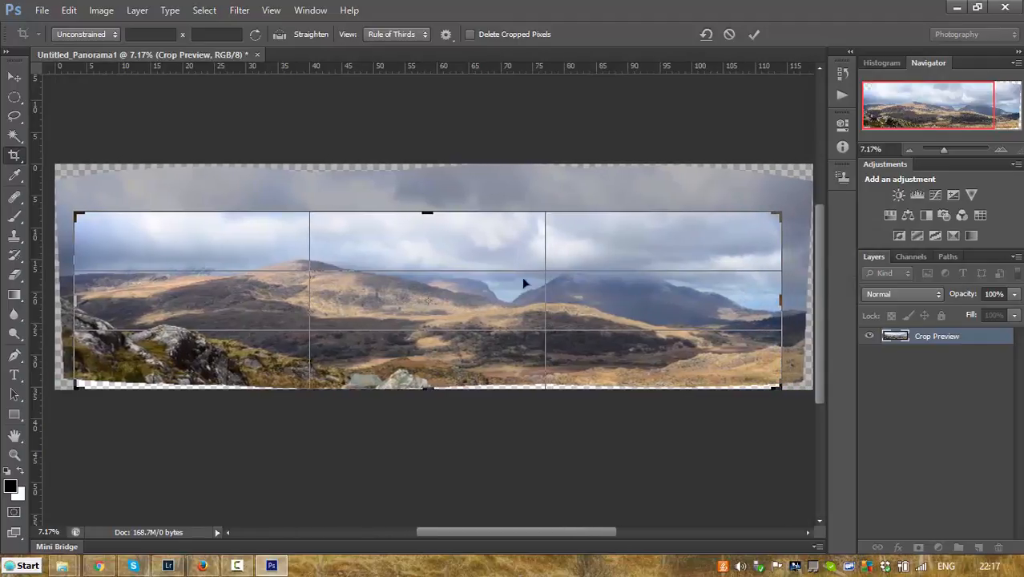
Step: Shift the panorama inside the crop frame to exclude the transparent lower edge, and extend the frame height to about 29.53 cm
{"action": "left_click_drag", "start_coordinate": [480, 270], "coordinate": [486, 280]}
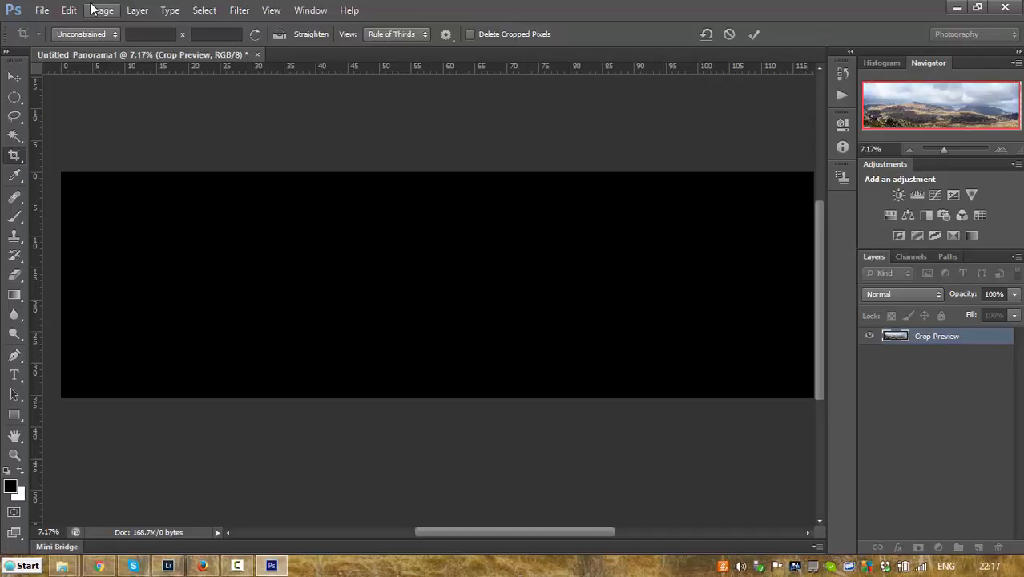
{"action": "key", "text": "ctrl+plus"}
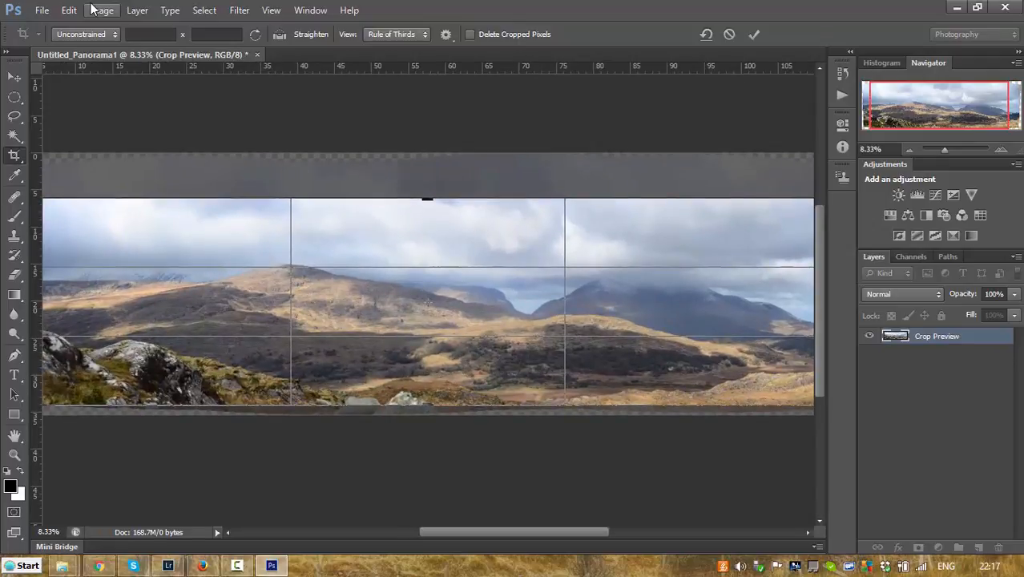
{"action": "key", "text": "ctrl+0"}
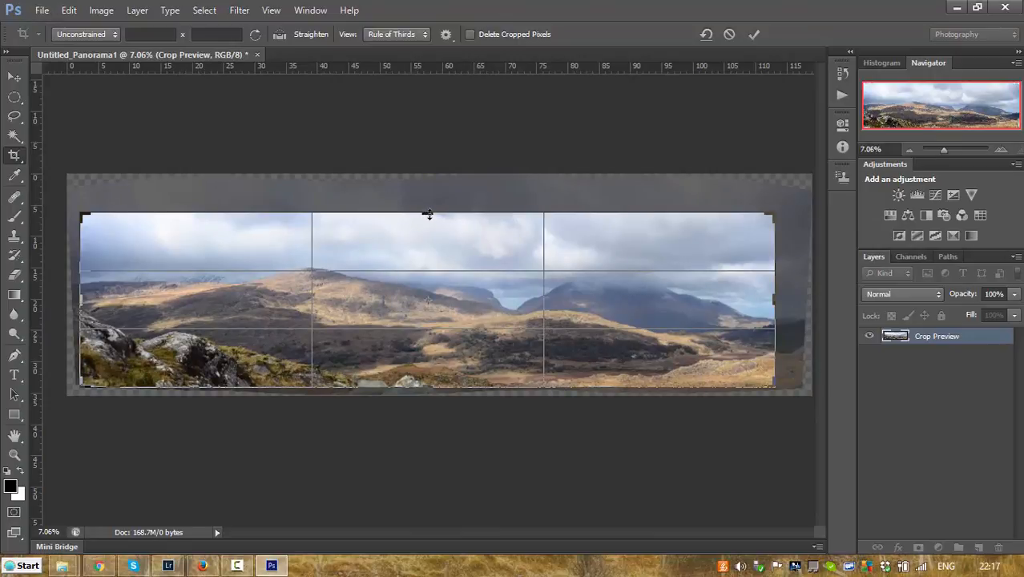
{"action": "left_click_drag", "start_coordinate": [429, 215], "coordinate": [428, 210]}
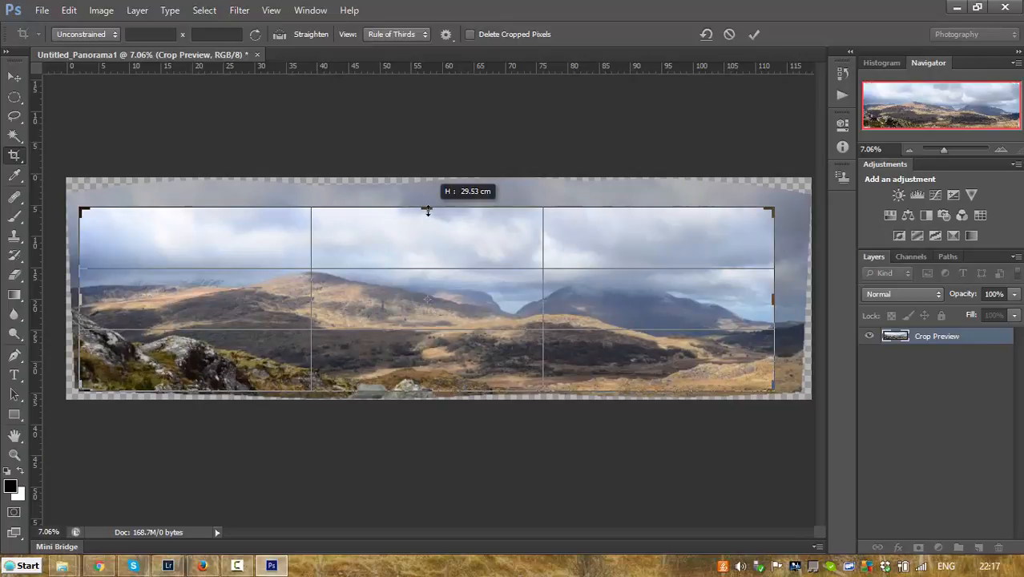
{"action": "left_click_drag", "start_coordinate": [427, 210], "coordinate": [428, 209]}
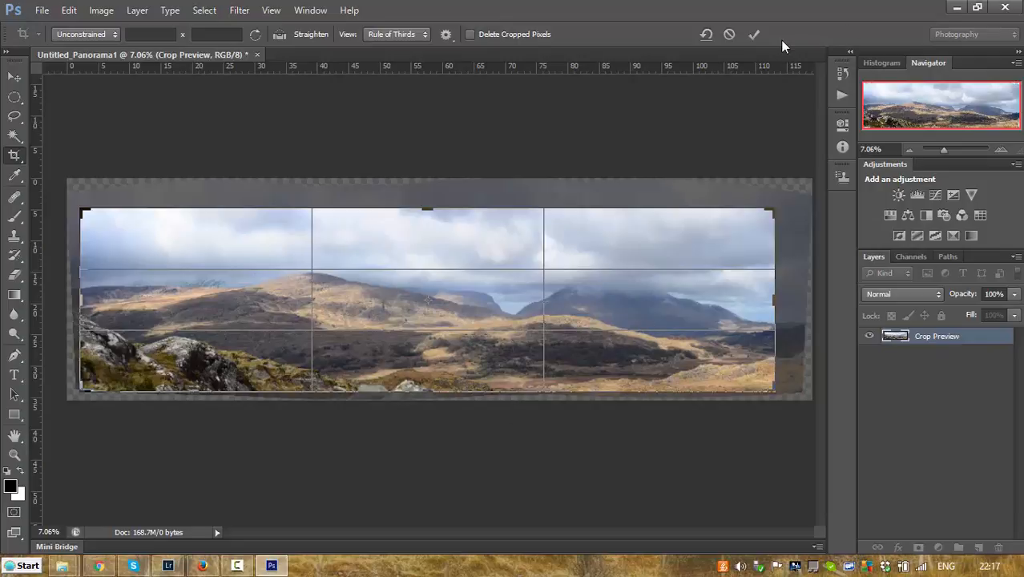
Step: Apply the crop and flatten the four photo layers into a single background layer
{"action": "left_click", "coordinate": [755, 35]}
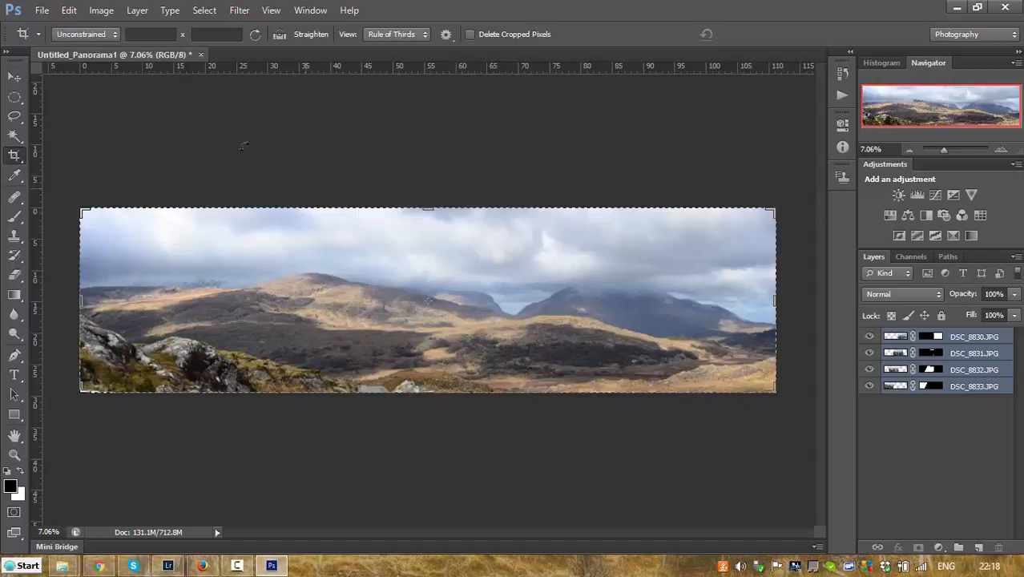
{"action": "left_click", "coordinate": [138, 11]}
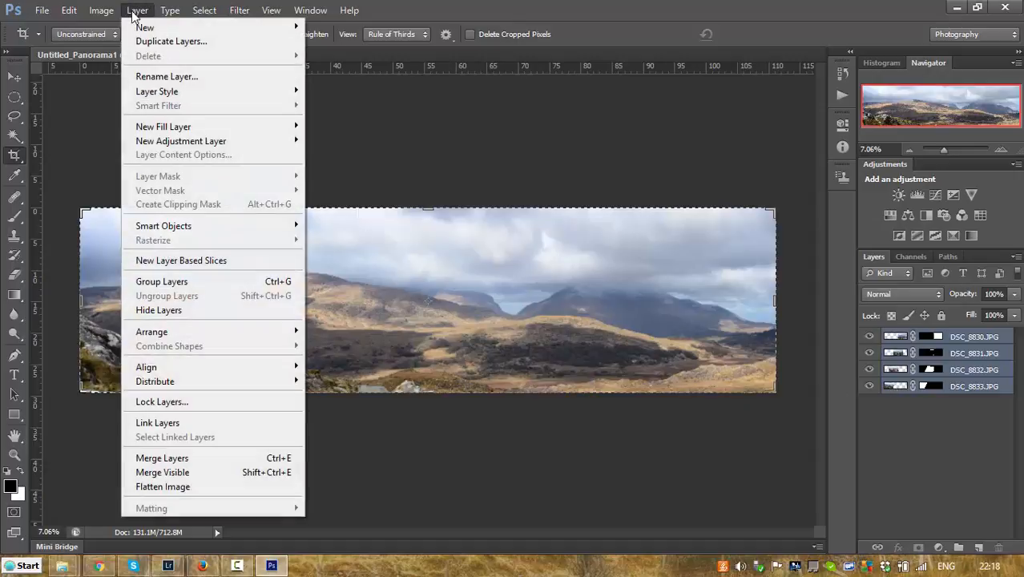
{"action": "left_click", "coordinate": [186, 487]}
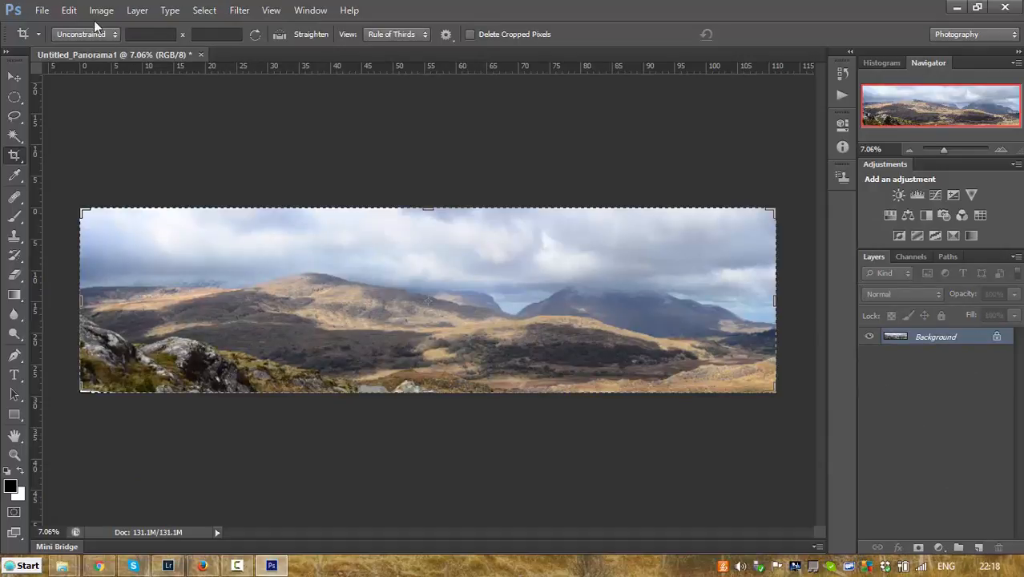
{"action": "left_click", "coordinate": [42, 11]}
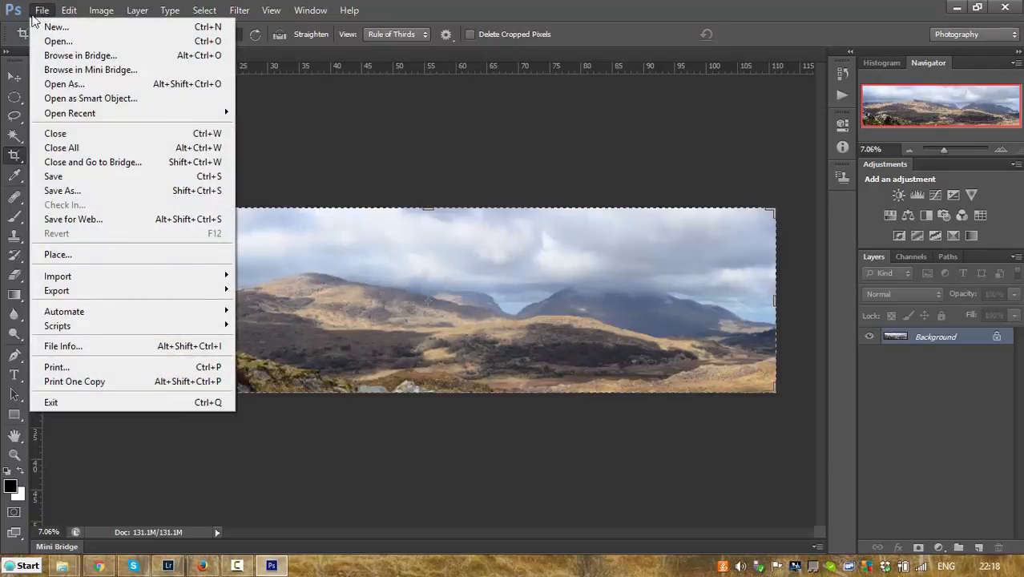
{"action": "left_click", "coordinate": [57, 197]}
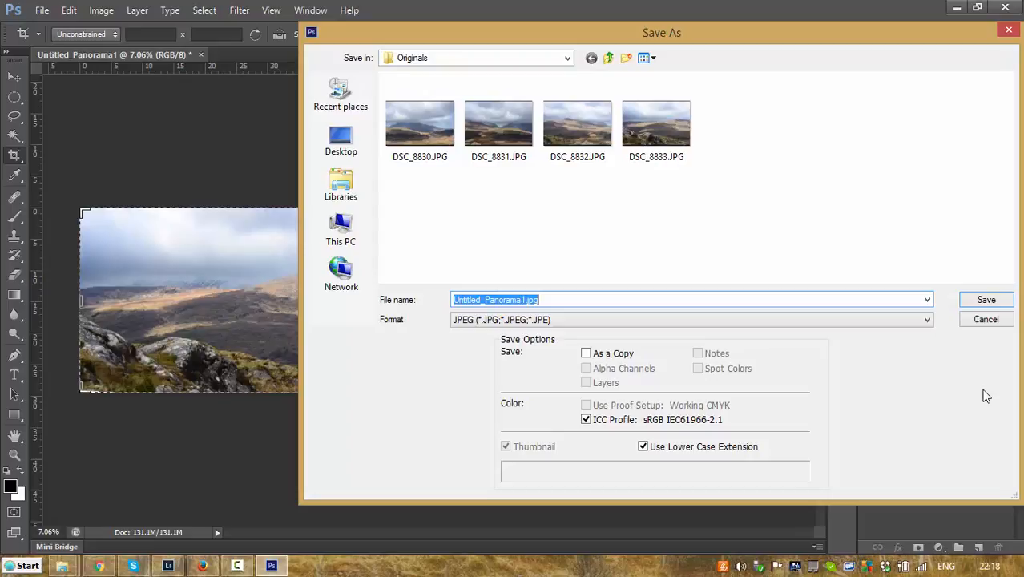
{"action": "left_click", "coordinate": [983, 320]}
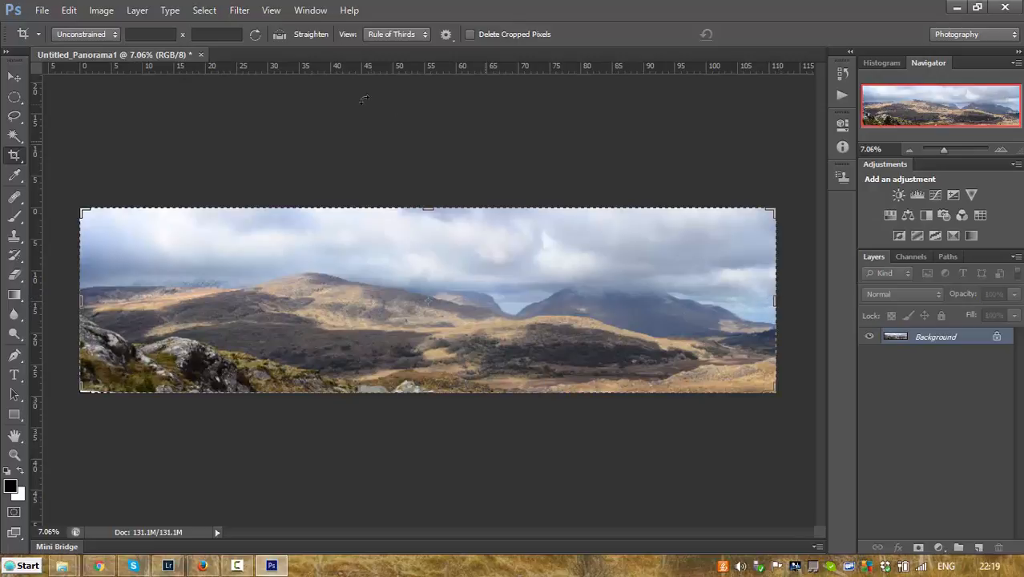
Step: Resize the panorama to a width of 1024 pixels with proportions constrained, and leave the Crop Tool for the Move Tool
{"action": "left_click", "coordinate": [107, 13]}
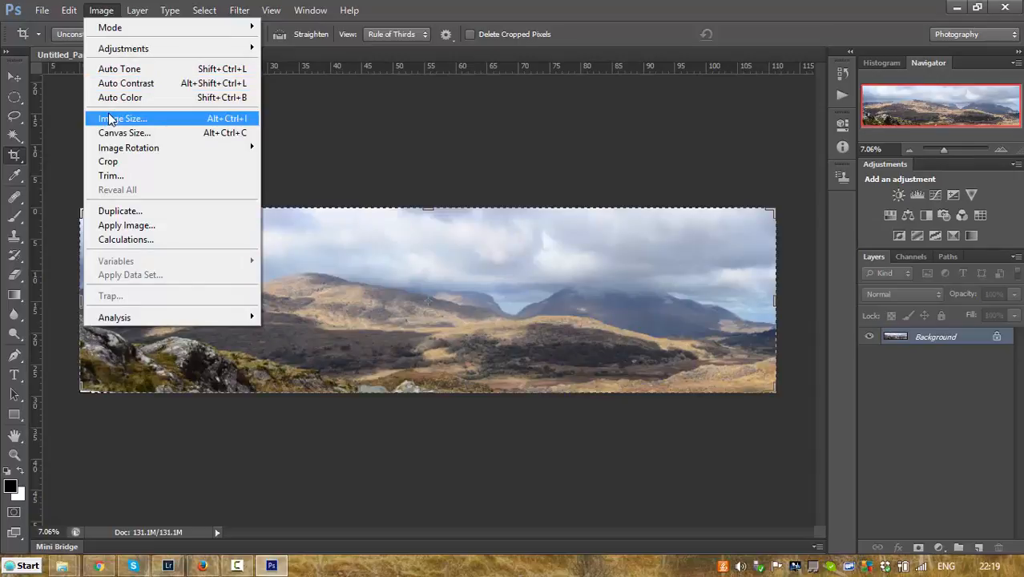
{"action": "left_click", "coordinate": [109, 119]}
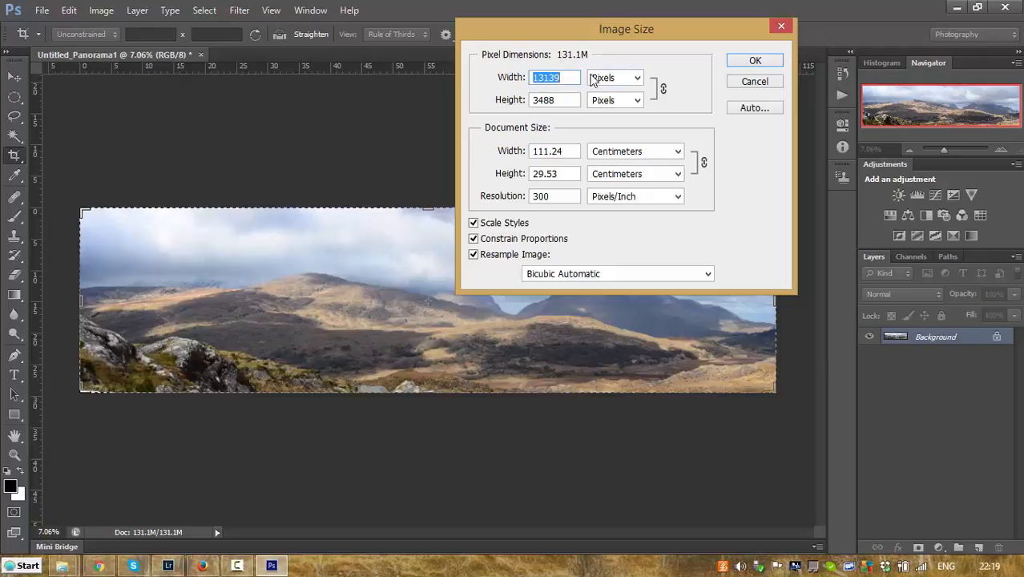
{"action": "left_click", "coordinate": [563, 78]}
{"action": "double_click", "coordinate": [564, 78]}
{"action": "key", "text": "BackSpace"}
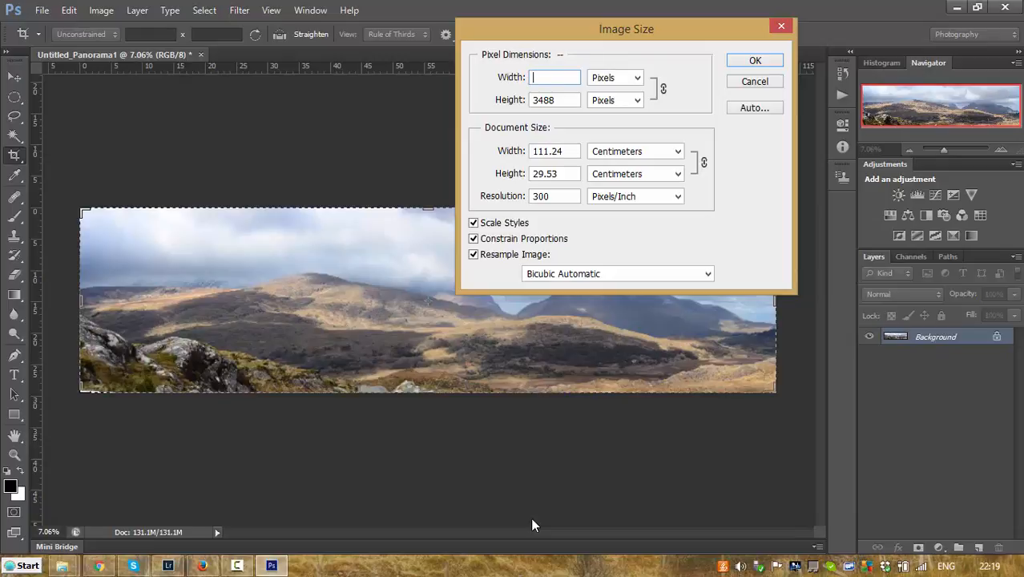
{"action": "type", "text": "1024"}
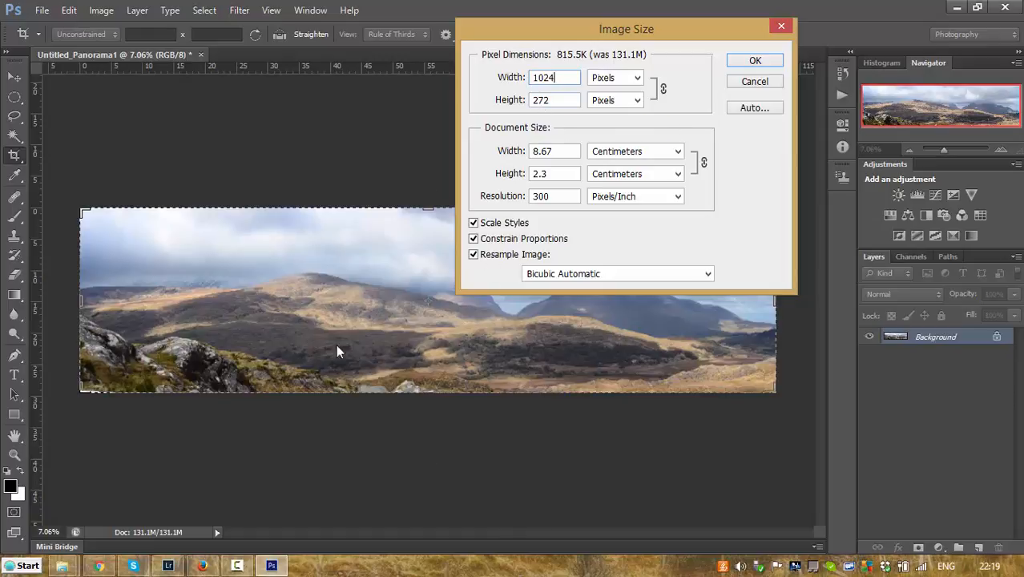
{"action": "left_click", "coordinate": [747, 64]}
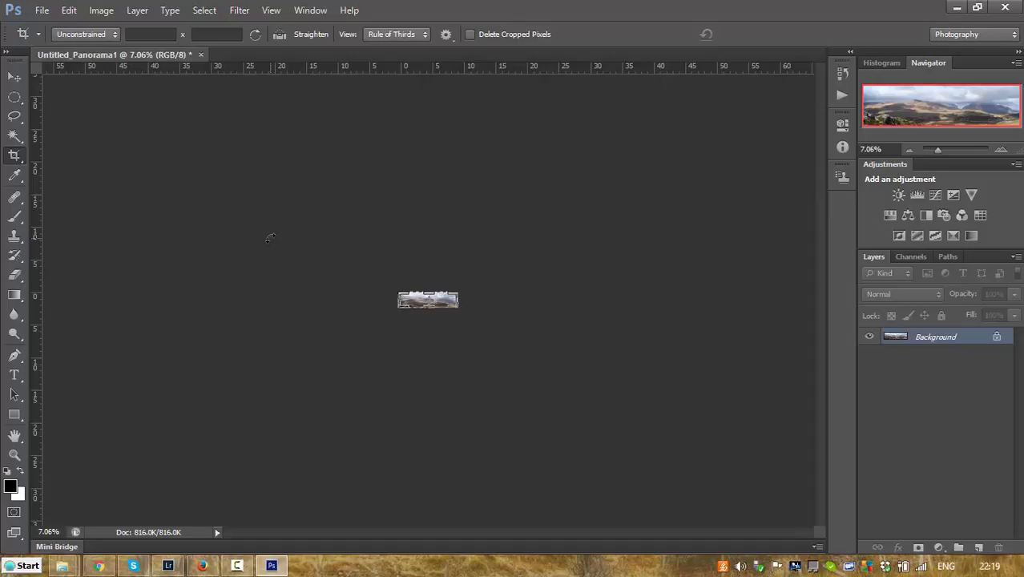
{"action": "key", "text": "ctrl+0"}
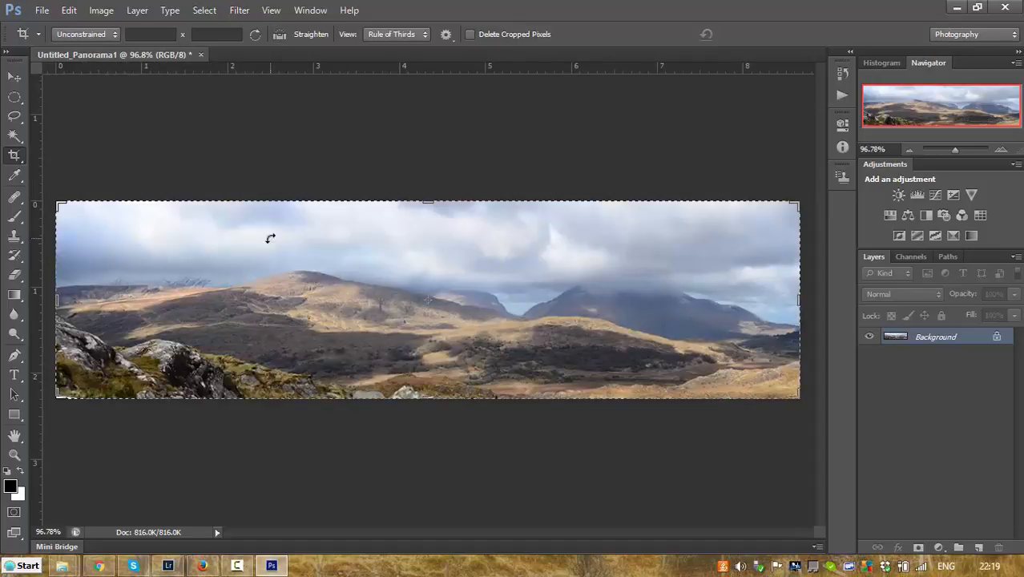
{"action": "left_click", "coordinate": [14, 77]}
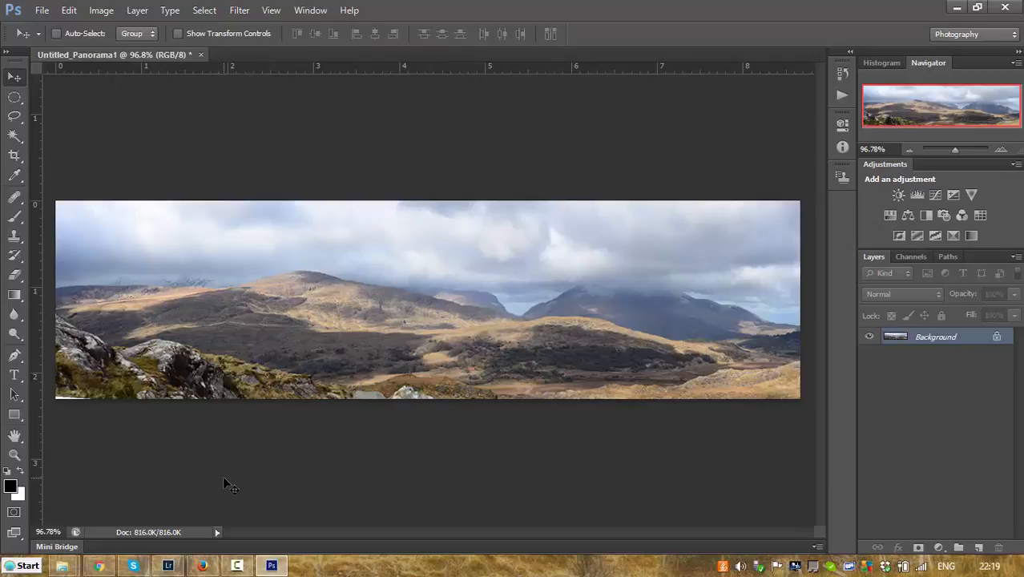
Step: Save the panorama in the Originals folder as a JPEG named Kerry Mountains with quality 12 (Maximum) and Baseline ("Standard") format
{"action": "left_click", "coordinate": [41, 10]}
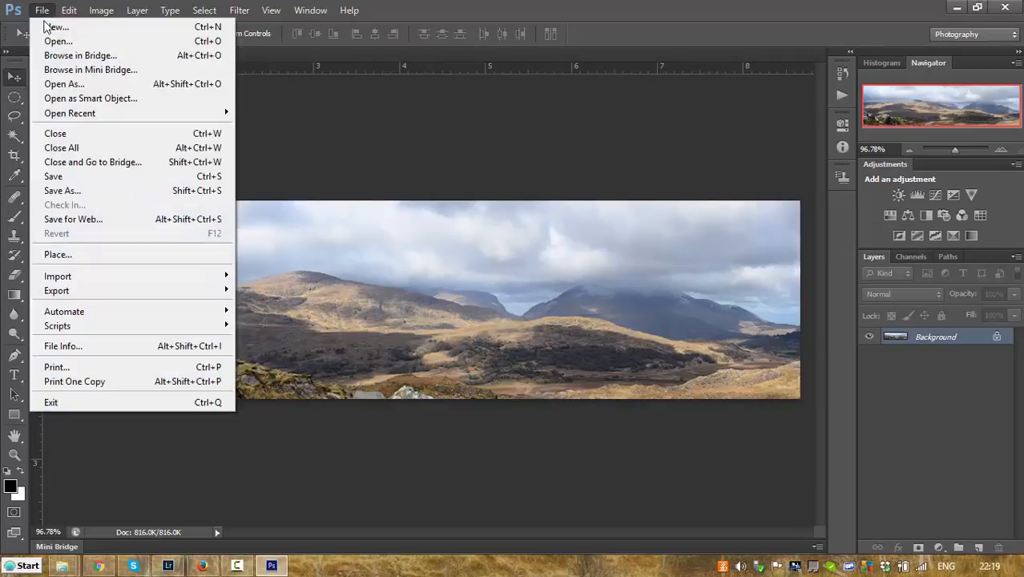
{"action": "left_click", "coordinate": [51, 191]}
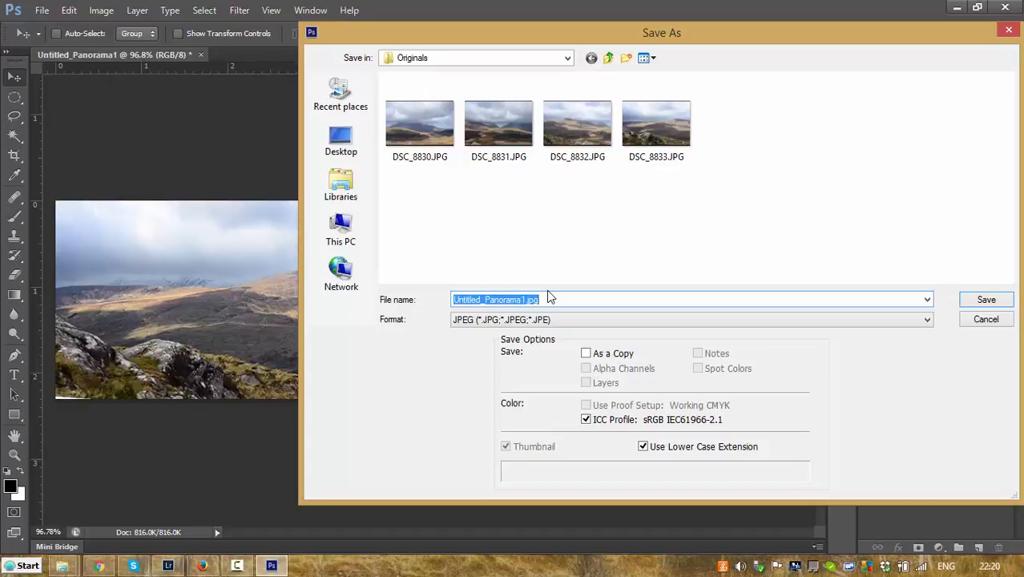
{"action": "type", "text": "er"}
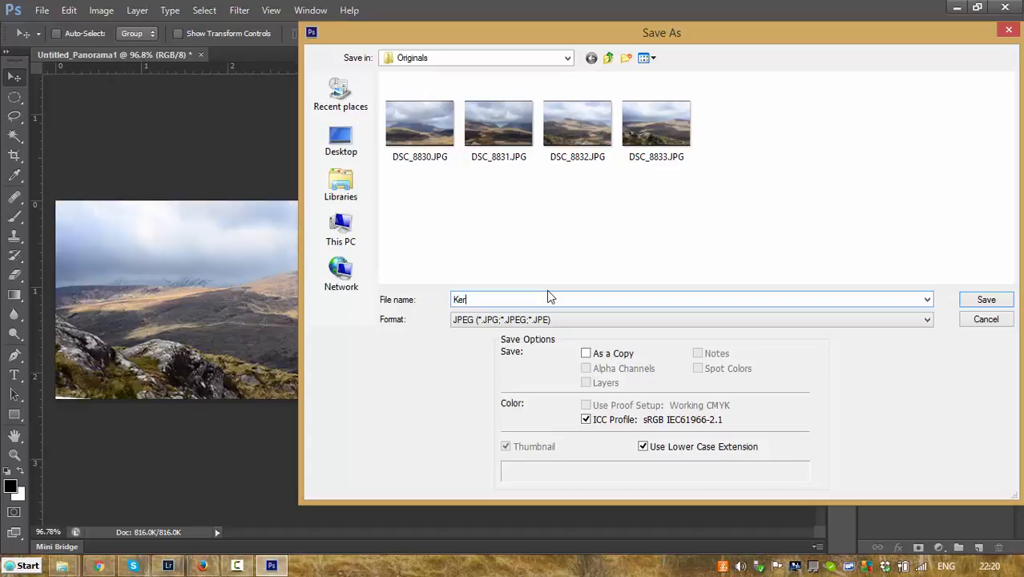
{"action": "type", "text": "ry Mountains"}
{"action": "left_click", "coordinate": [927, 320]}
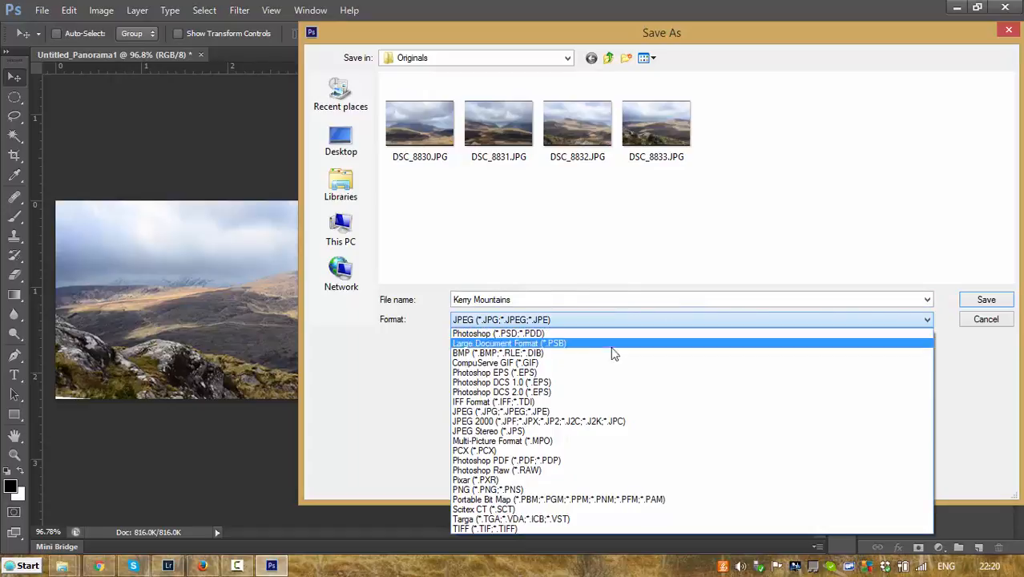
{"action": "left_click", "coordinate": [510, 412]}
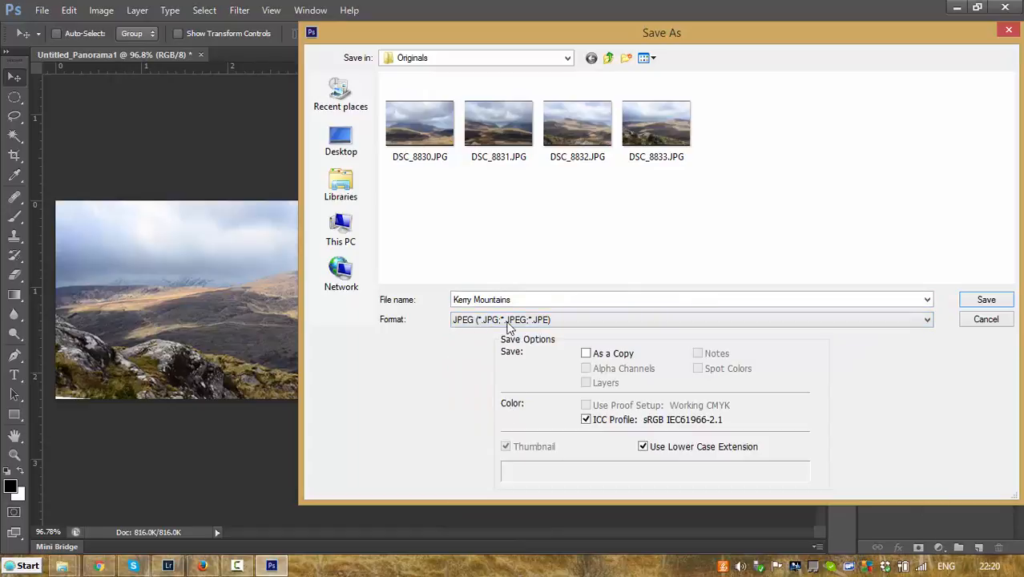
{"action": "left_click", "coordinate": [1005, 302]}
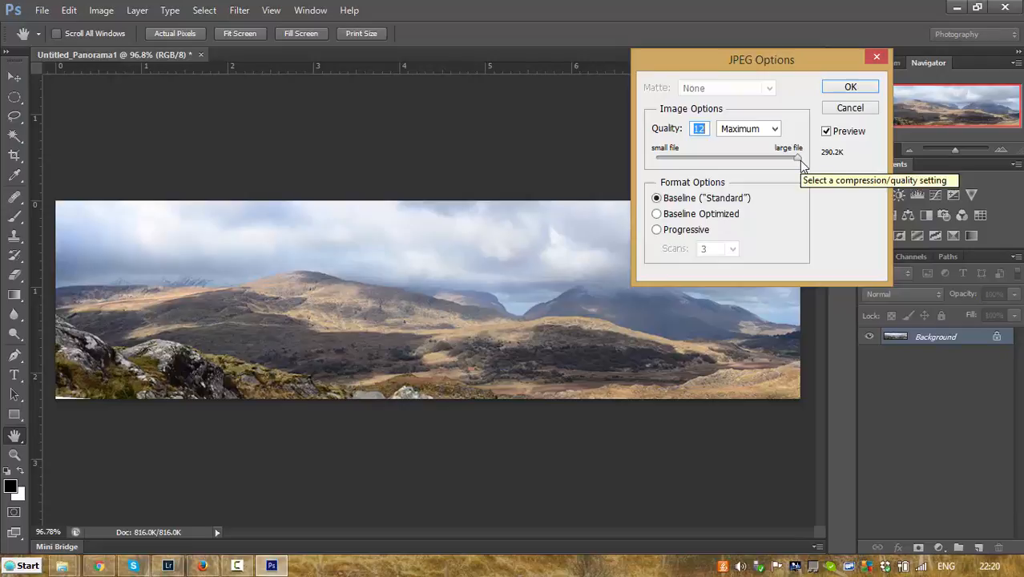
{"action": "mouse_move", "coordinate": [799, 158]}
{"action": "left_mouse_down"}
{"action": "mouse_move", "coordinate": [713, 158]}
{"action": "mouse_move", "coordinate": [814, 157]}
{"action": "left_mouse_up"}
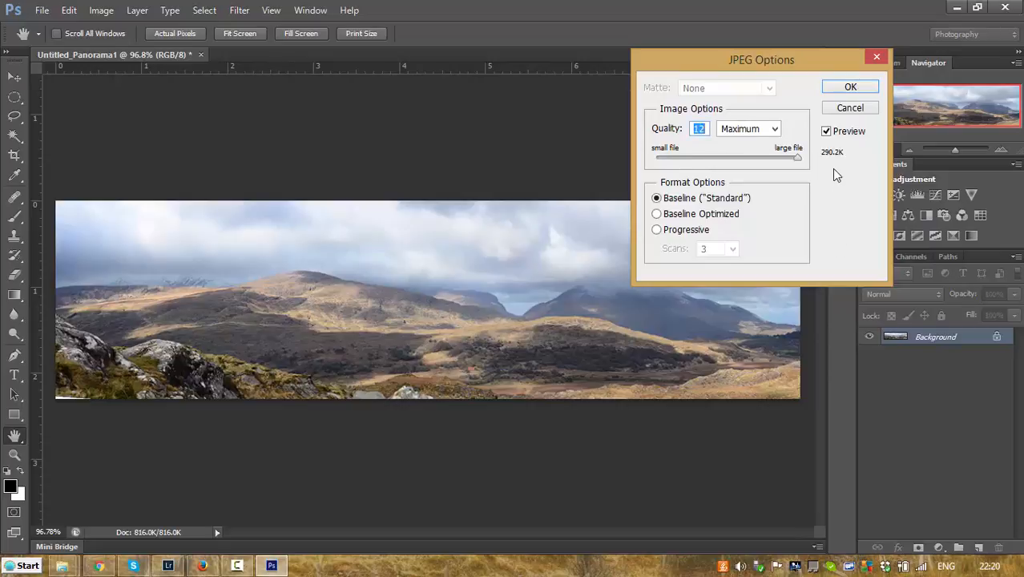
{"action": "left_click", "coordinate": [847, 88]}
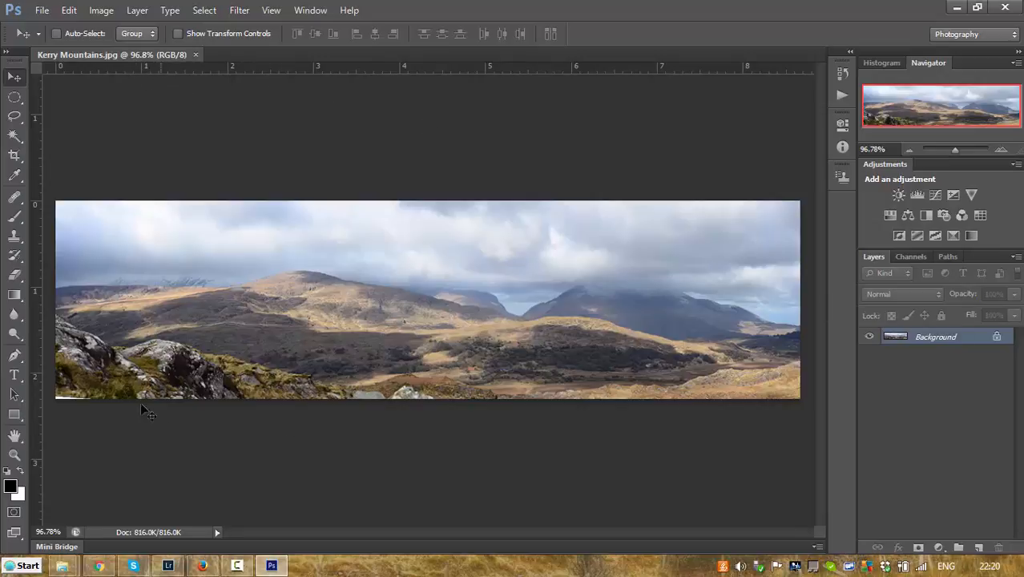
Step: Exit Photoshop and check the saved Kerry Mountains.jpg in the Originals folder in File Explorer
{"action": "left_click", "coordinate": [42, 10]}
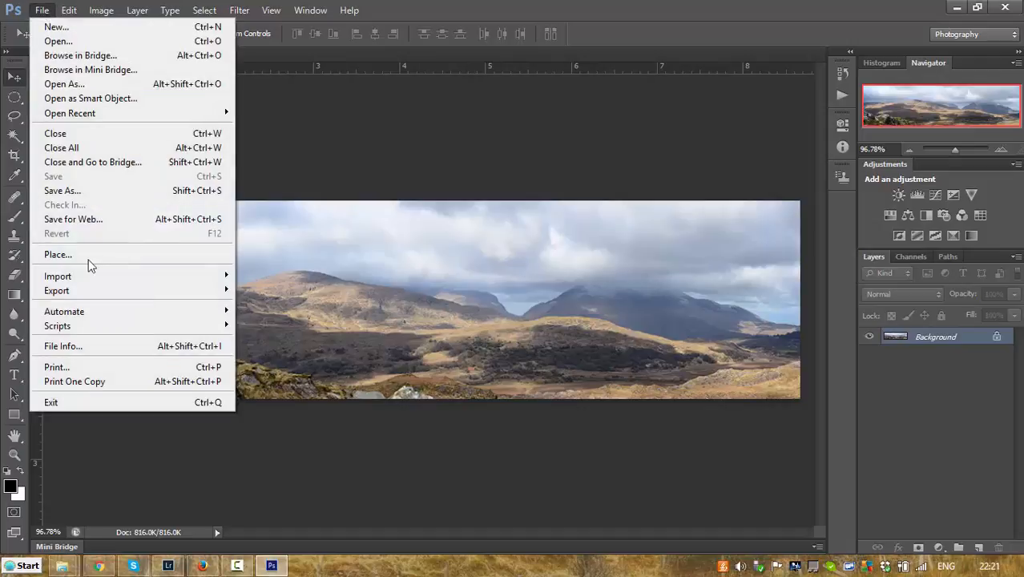
{"action": "left_click", "coordinate": [99, 402]}
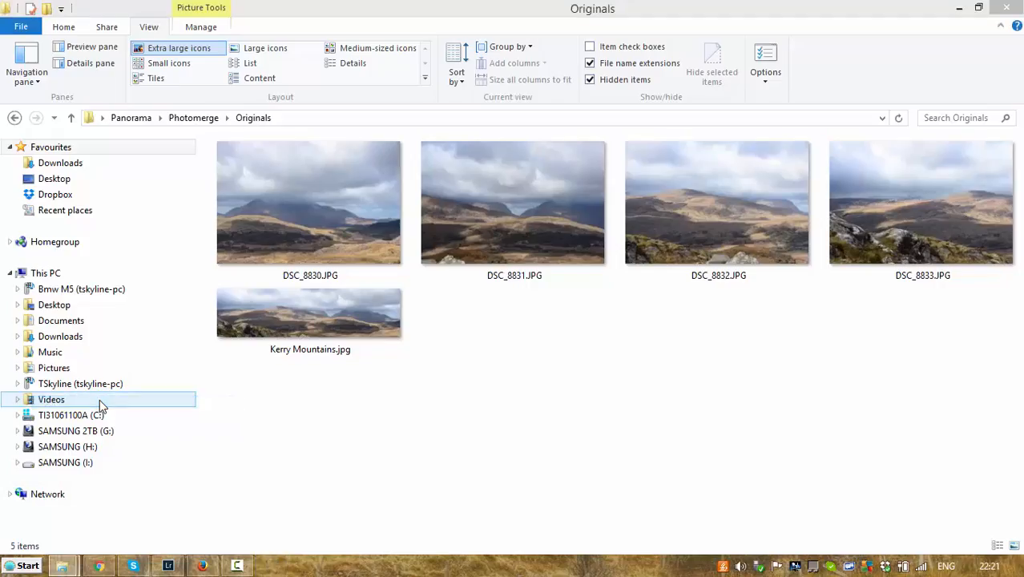
{"action": "left_click", "coordinate": [373, 318]}
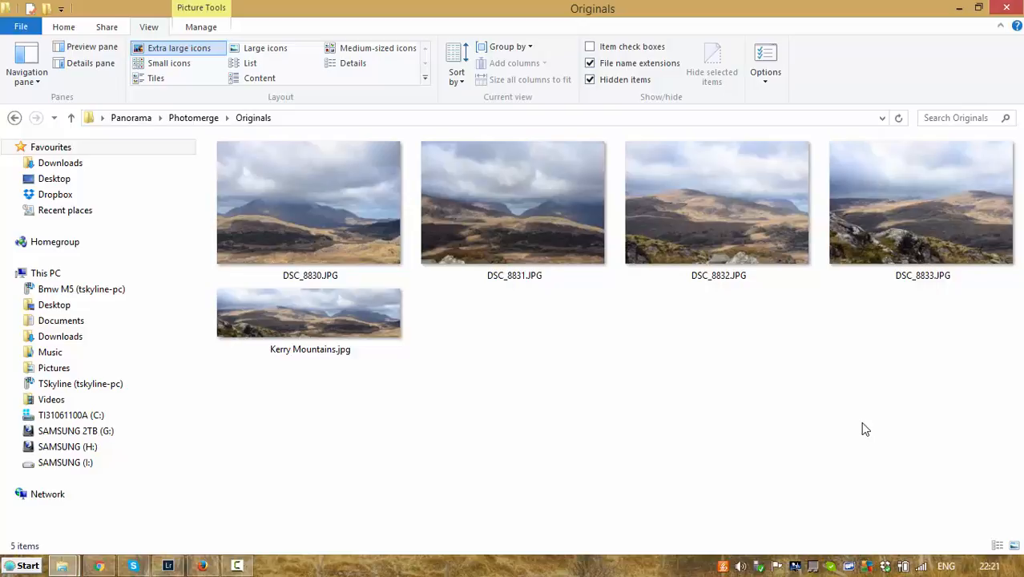
{"action": "key", "text": "XF86AudioRaiseVolume"}
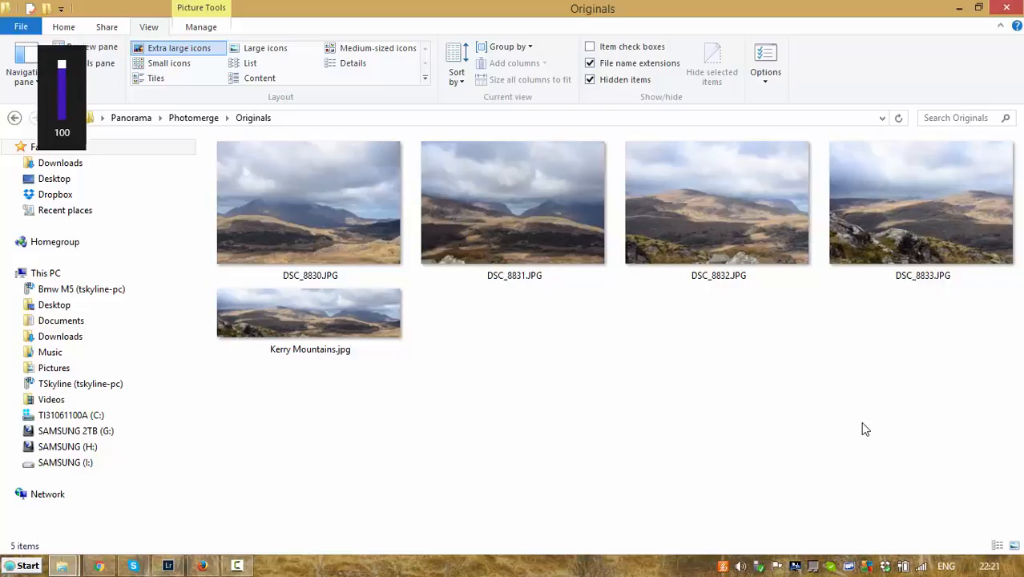